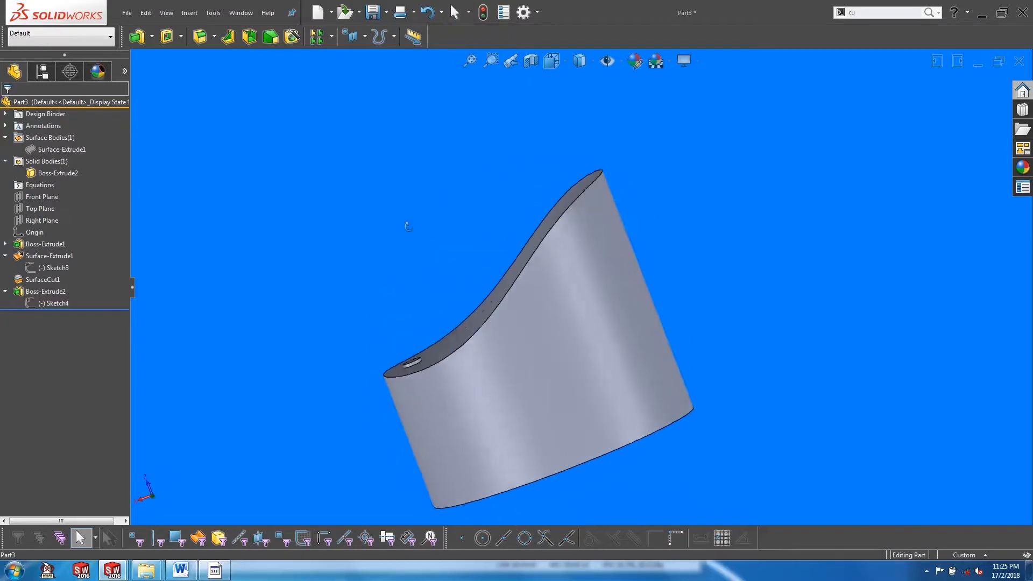
# Pattern the small round boss along the cylinder's curved rim with 14 equally spaced instances, using the curved top face as face normal
pyautogui.moveTo(317, 345); pyautogui.dragTo(376, 317, button='middle')
pyautogui.click(383, 318)
pyautogui.click(365, 36)
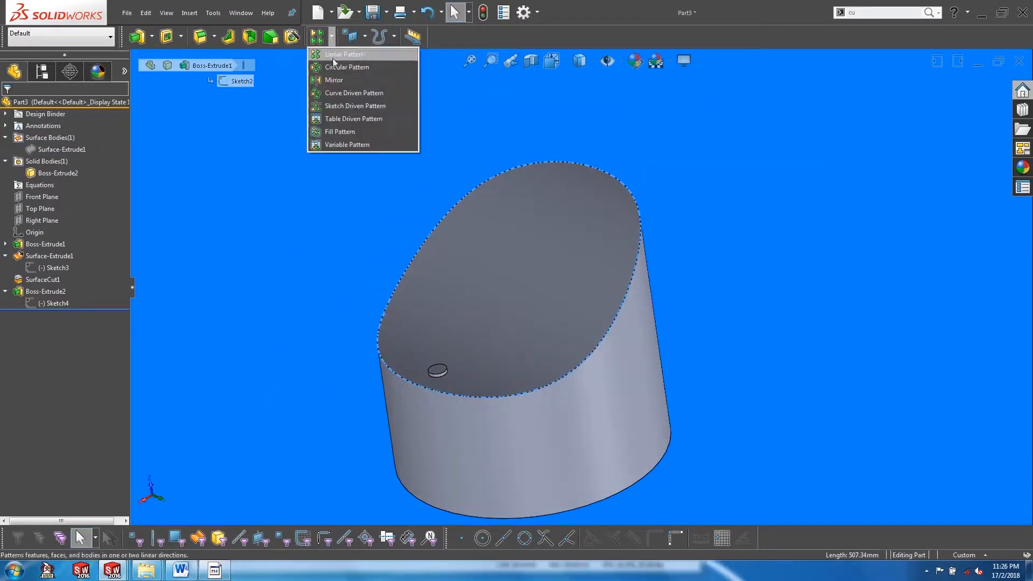
pyautogui.click(344, 92)
pyautogui.click(437, 370)
pyautogui.click(494, 278)
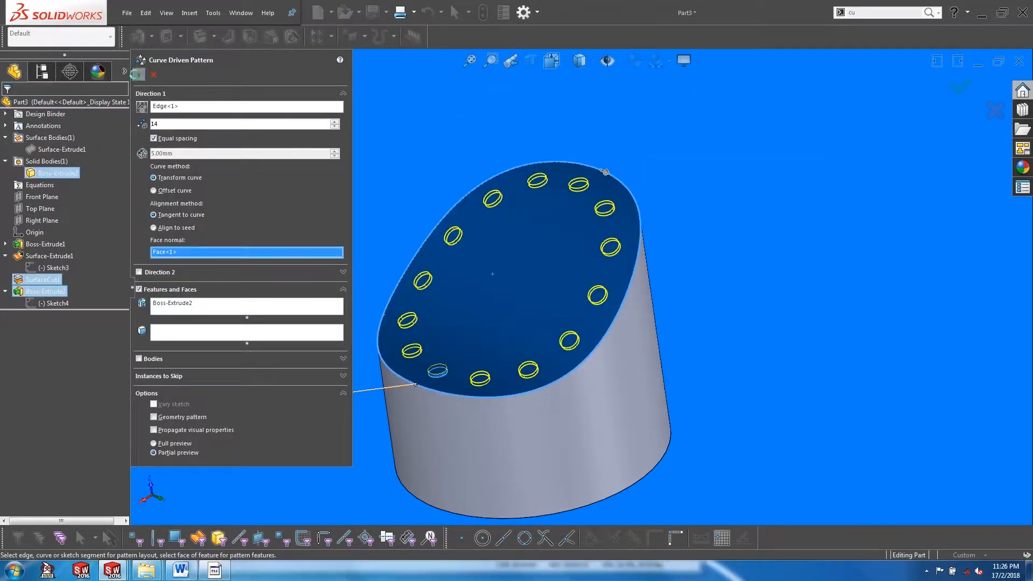
pyautogui.click(138, 74)
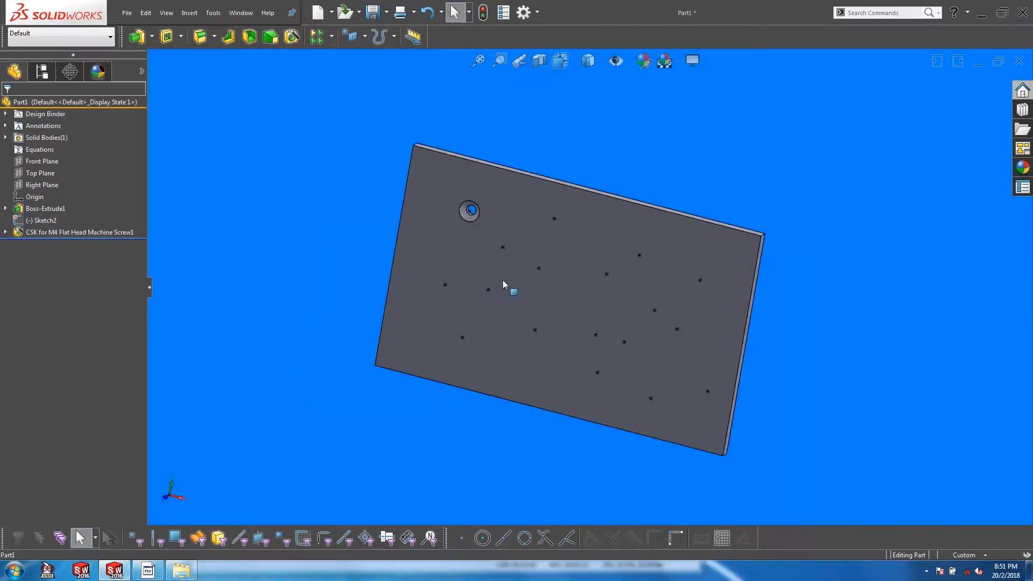
# Create a Sketch Driven Pattern of the M4 countersunk hole at the points of Sketch2, using the centroid as reference point
pyautogui.scroll(-1, 525, 269)
pyautogui.moveTo(525, 269); pyautogui.dragTo(514, 291, button='middle')
pyautogui.scroll(1, 295, 285)
pyautogui.scroll(-2, 641, 315)
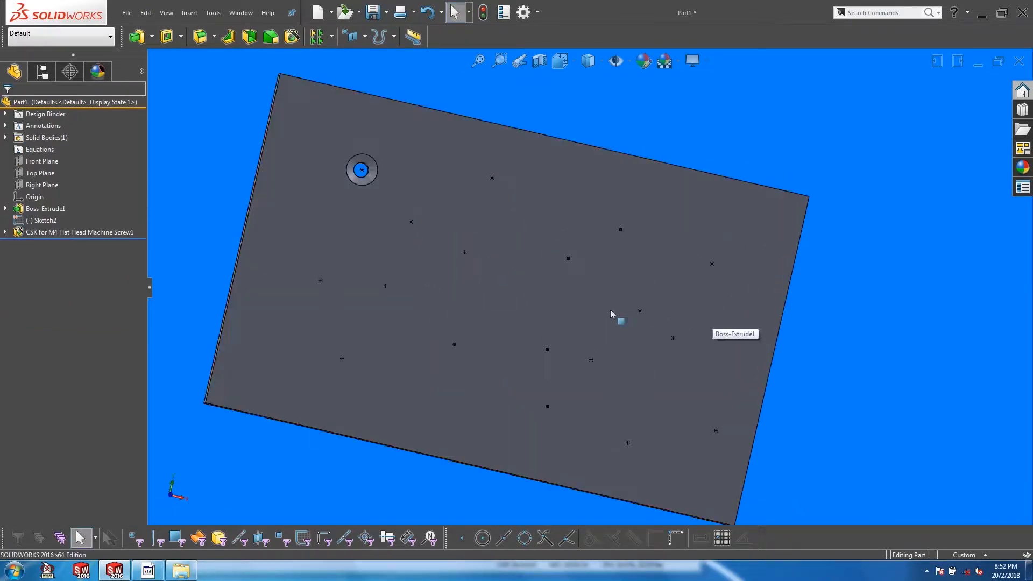
pyautogui.scroll(-2, 230, 202)
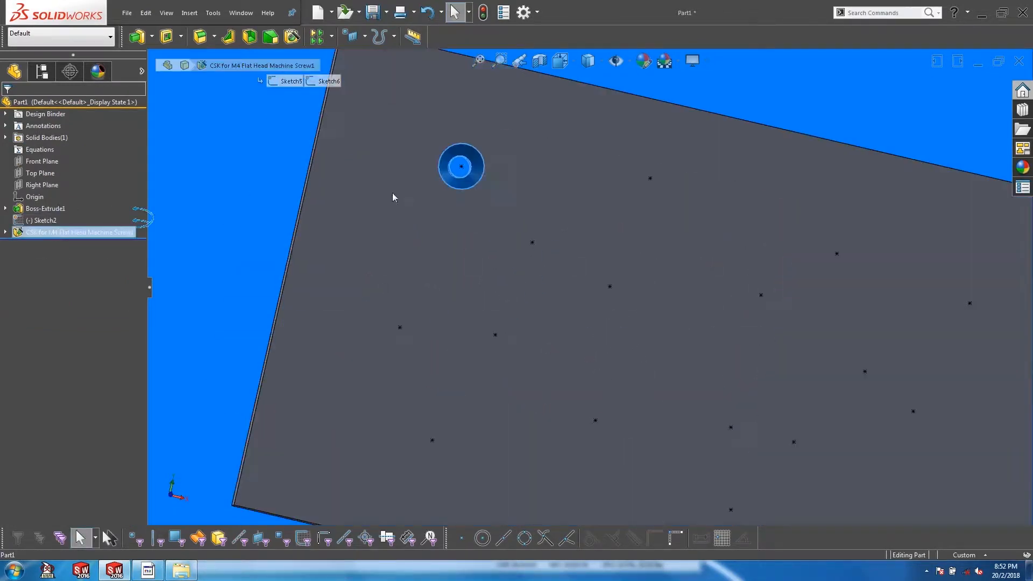
pyautogui.scroll(2, 454, 212)
pyautogui.click(332, 36)
pyautogui.click(329, 107)
pyautogui.click(35, 221)
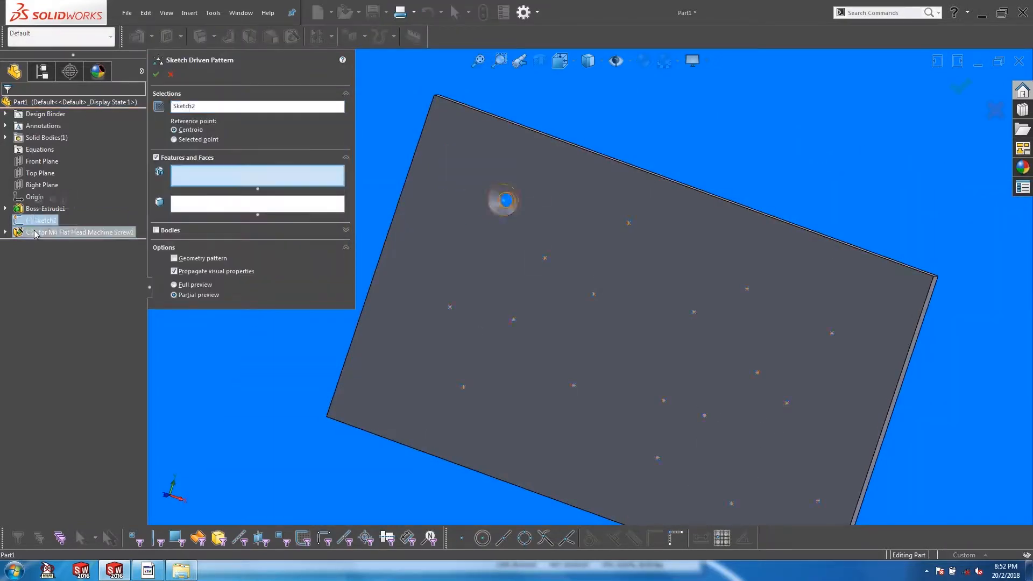
pyautogui.click(34, 233)
pyautogui.scroll(2, 675, 403)
pyautogui.scroll(-1, 669, 349)
pyautogui.moveTo(516, 329)
pyautogui.mouseDown(button='middle')
pyautogui.moveTo(526, 315)
pyautogui.moveTo(538, 332)
pyautogui.mouseUp(button='middle')
pyautogui.click(955, 87)
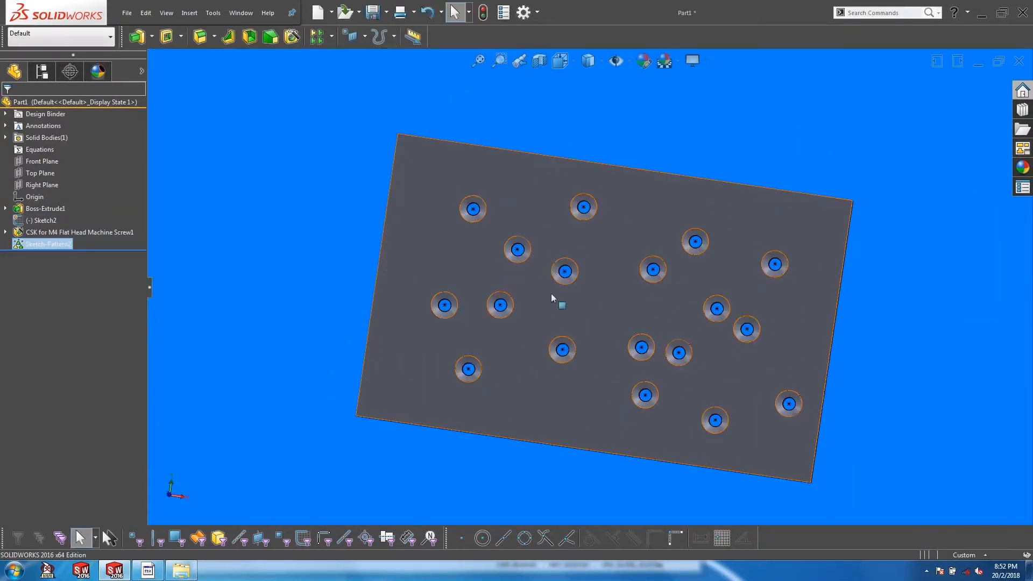
pyautogui.scroll(-1, 530, 239)
pyautogui.click(242, 245)
pyautogui.scroll(-1, 394, 256)
pyautogui.moveTo(394, 256); pyautogui.dragTo(404, 242, button='middle')
pyautogui.hotkey('ctrl', '7')
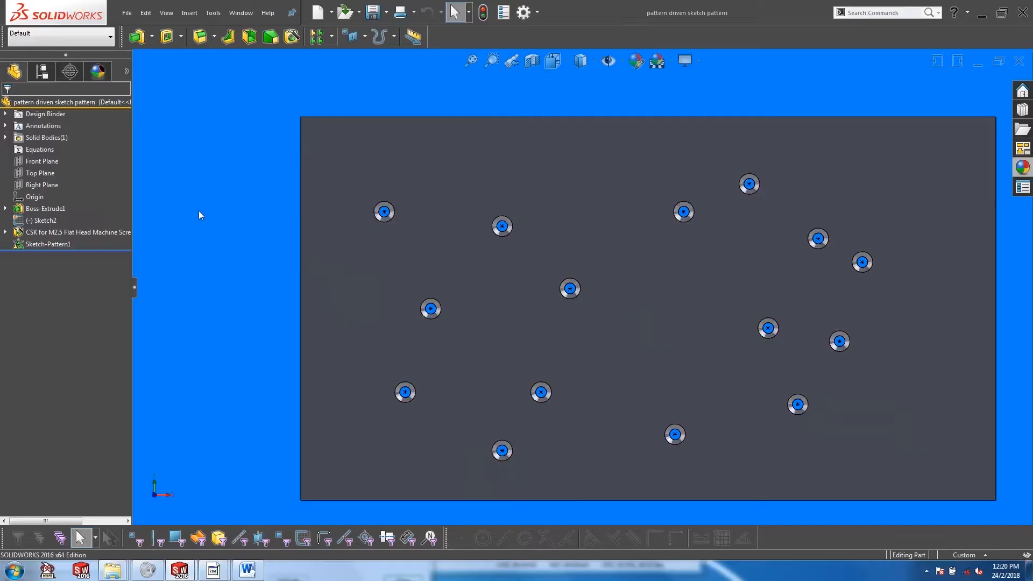
pyautogui.scroll(-2, 208, 222)
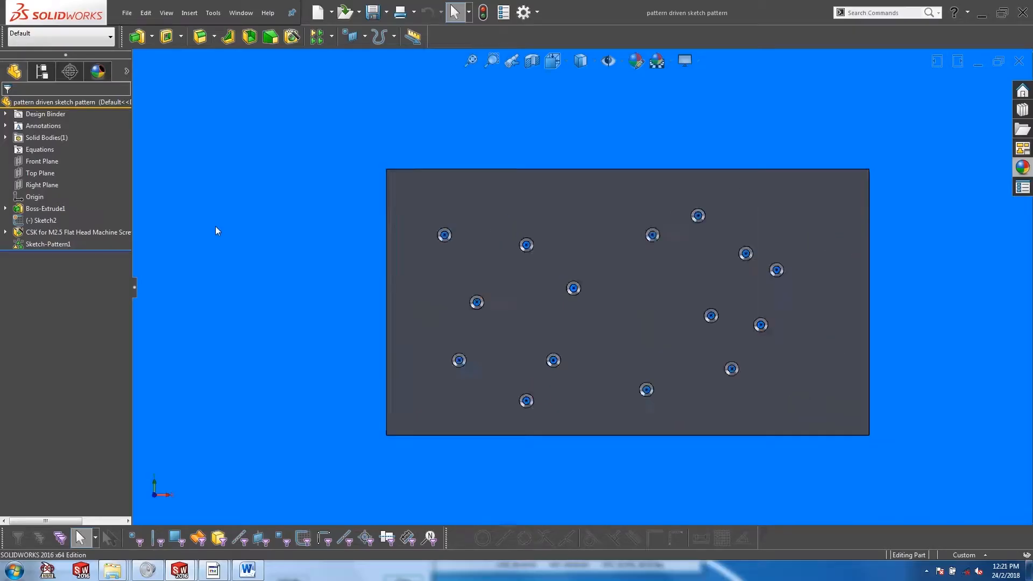
pyautogui.scroll(5, 640, 279)
pyautogui.scroll(-3, 248, 159)
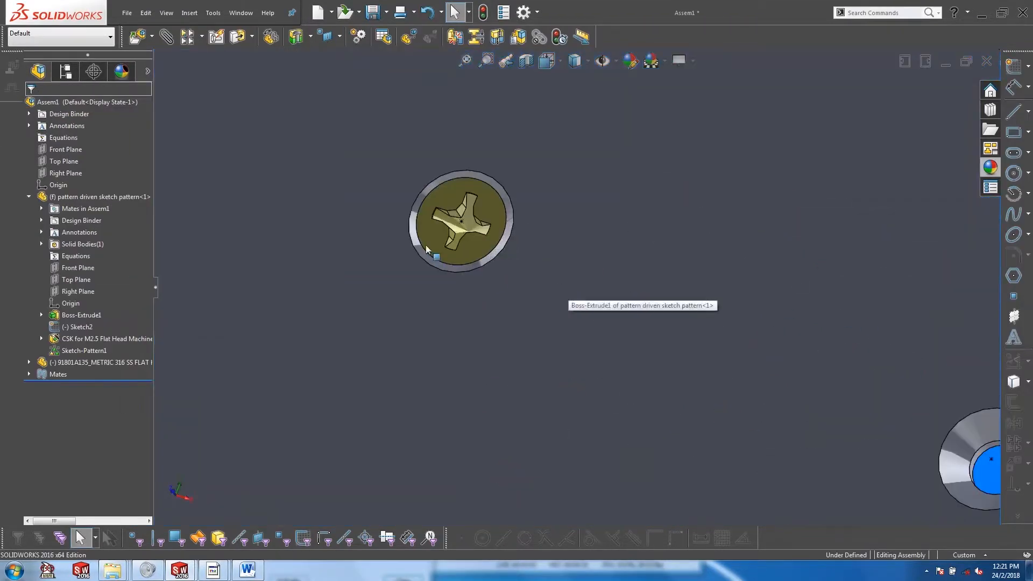
# Create a Pattern Driven component pattern of the flat head machine screw in the assembly, driven by the plate's Sketch-Pattern1
pyautogui.scroll(-3, 426, 249)
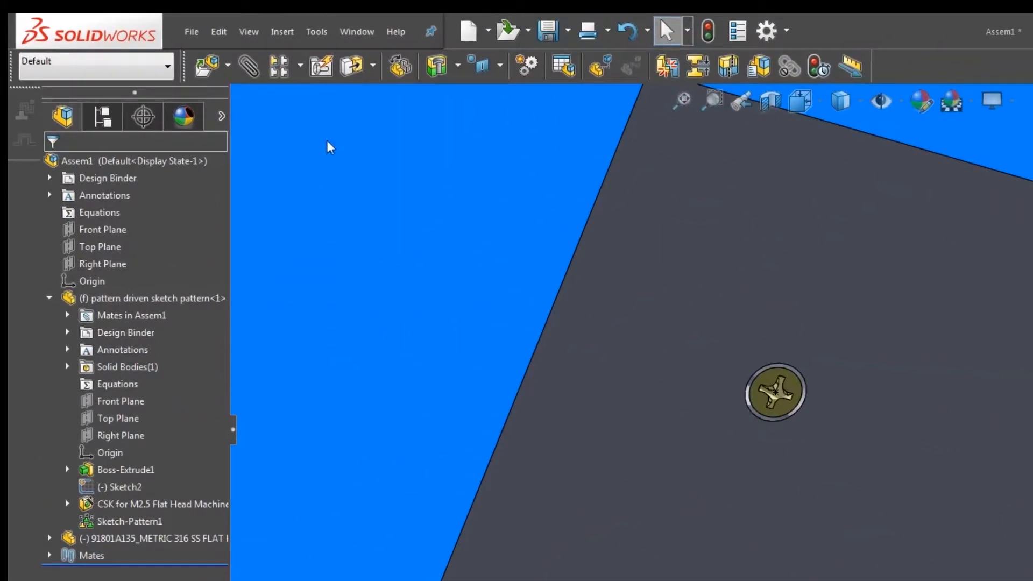
pyautogui.click(201, 36)
pyautogui.click(225, 80)
pyautogui.click(775, 391)
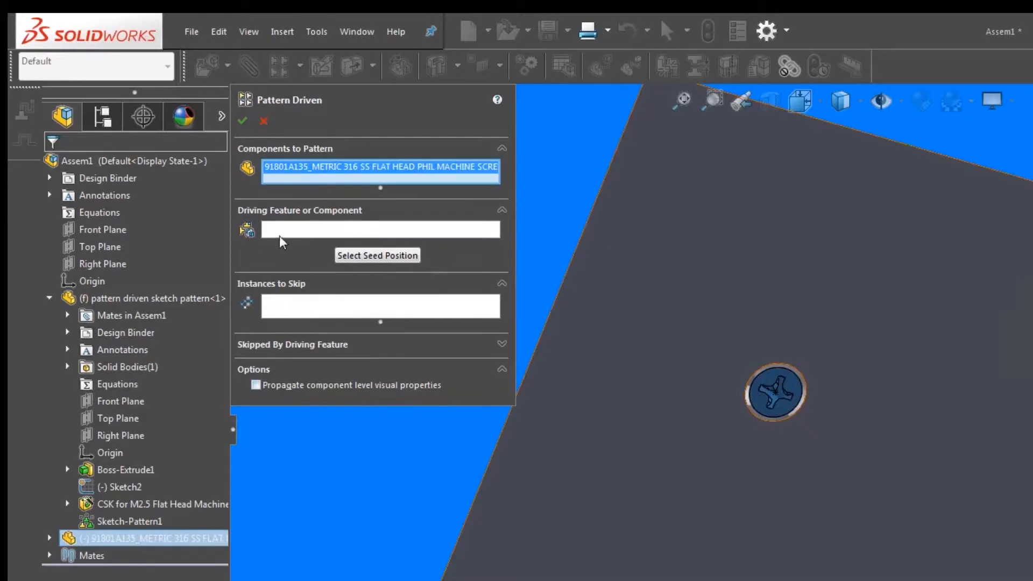
pyautogui.click(117, 520)
pyautogui.scroll(-5, 753, 366)
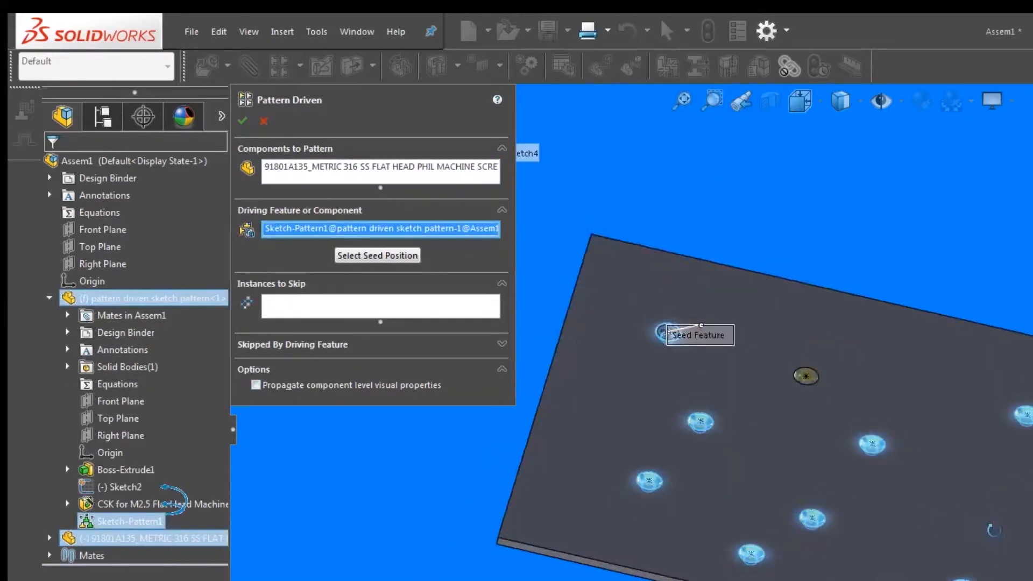
pyautogui.press('Return')
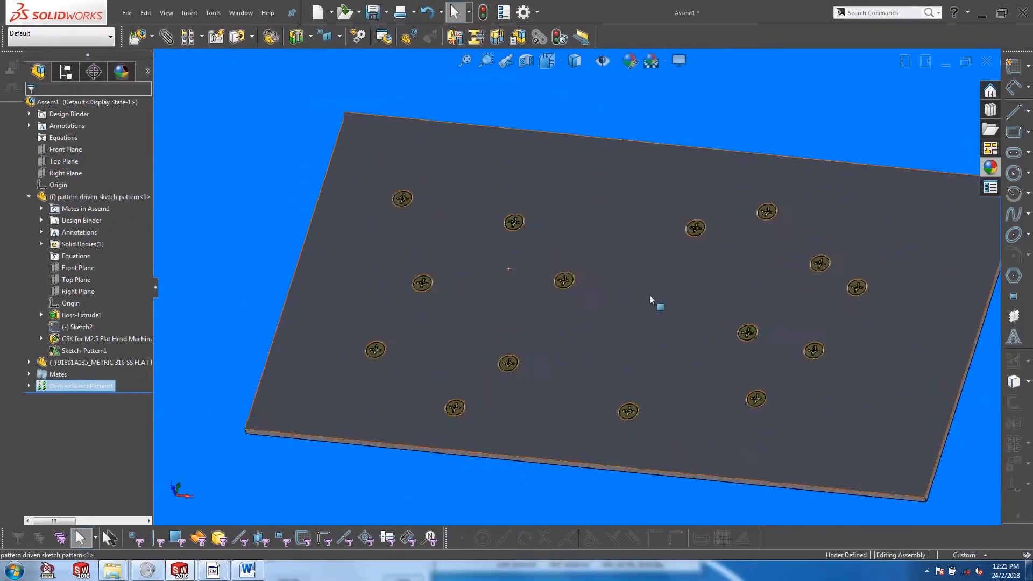
pyautogui.moveTo(650, 299); pyautogui.dragTo(623, 307, button='middle')
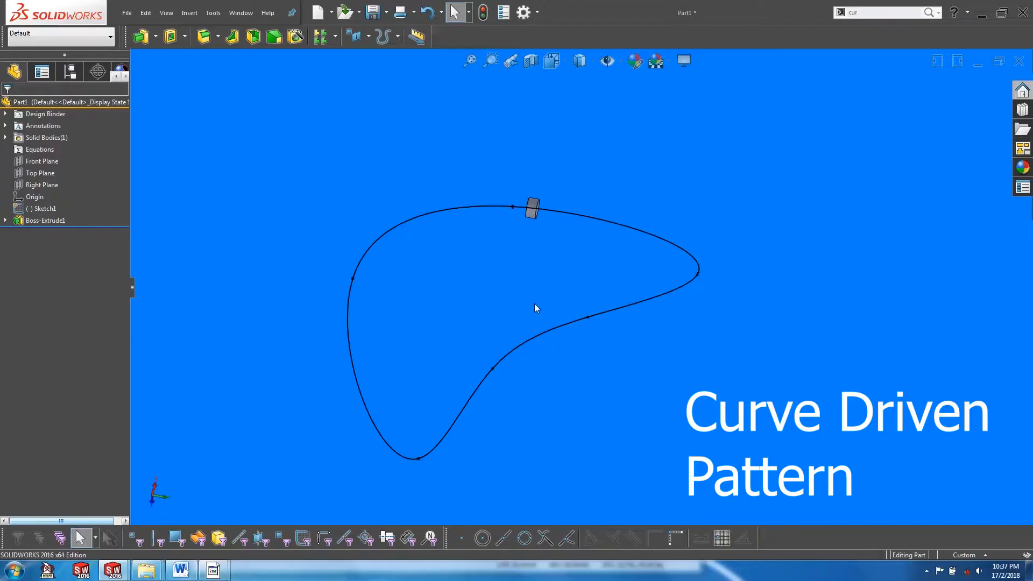
# Create a Curve Driven Pattern of the Boss-Extrude1 body along the closed spline with 14 equally spaced instances, offset curve and tangent to curve
pyautogui.moveTo(537, 306); pyautogui.dragTo(511, 316, button='middle')
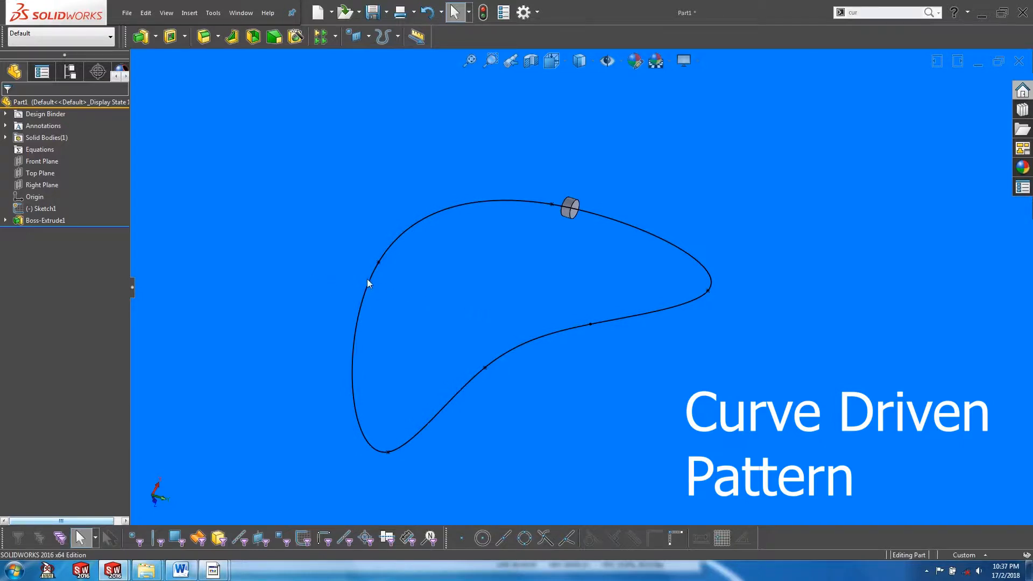
pyautogui.click(61, 208)
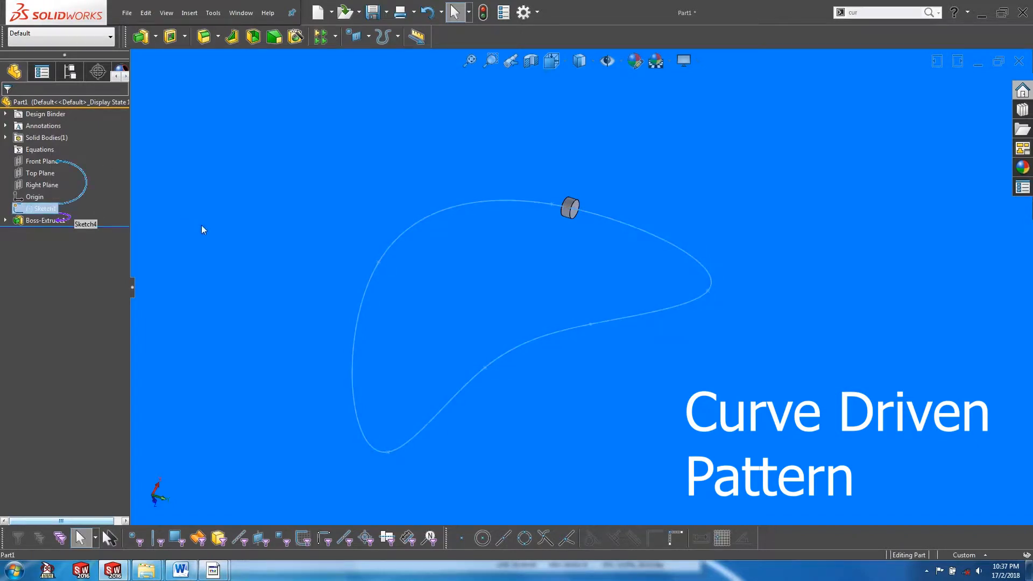
pyautogui.click(284, 266)
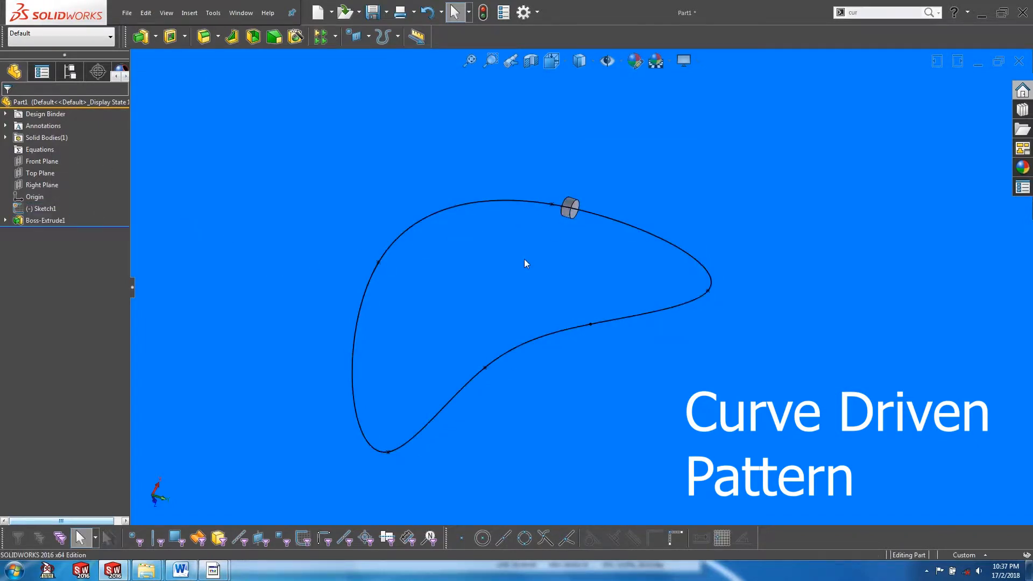
pyautogui.click(335, 38)
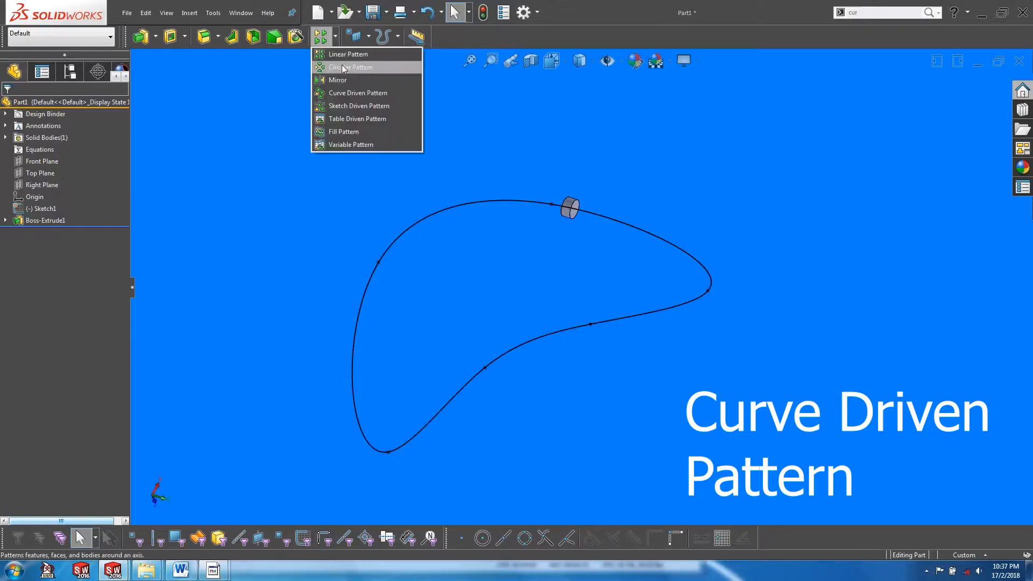
pyautogui.click(339, 92)
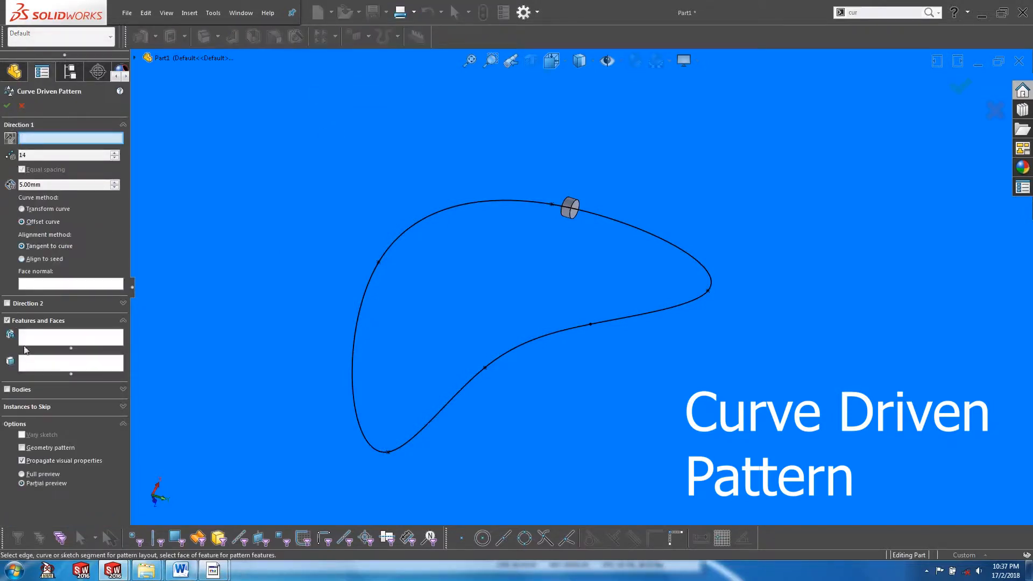
pyautogui.click(16, 392)
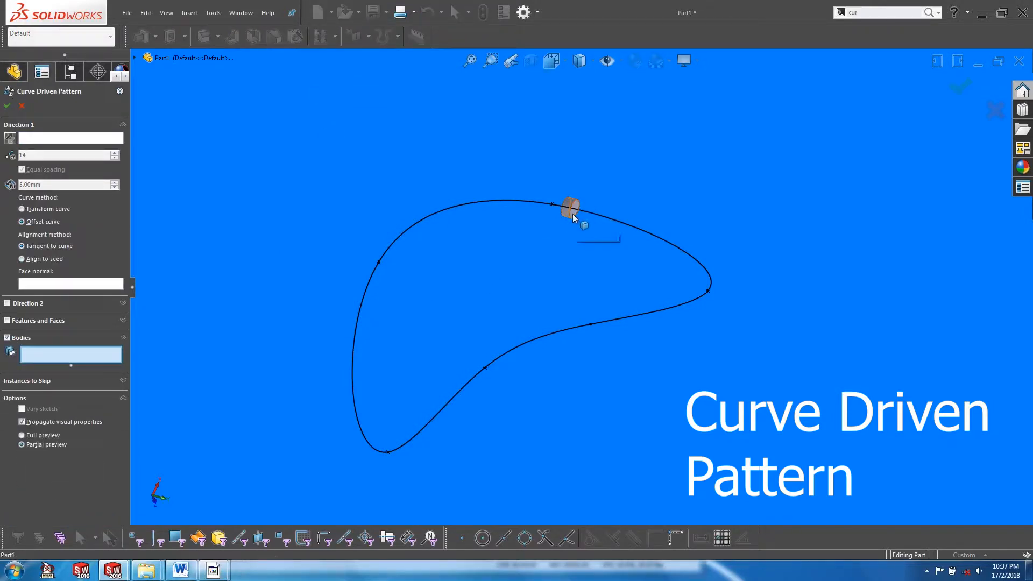
pyautogui.click(570, 210)
pyautogui.click(30, 138)
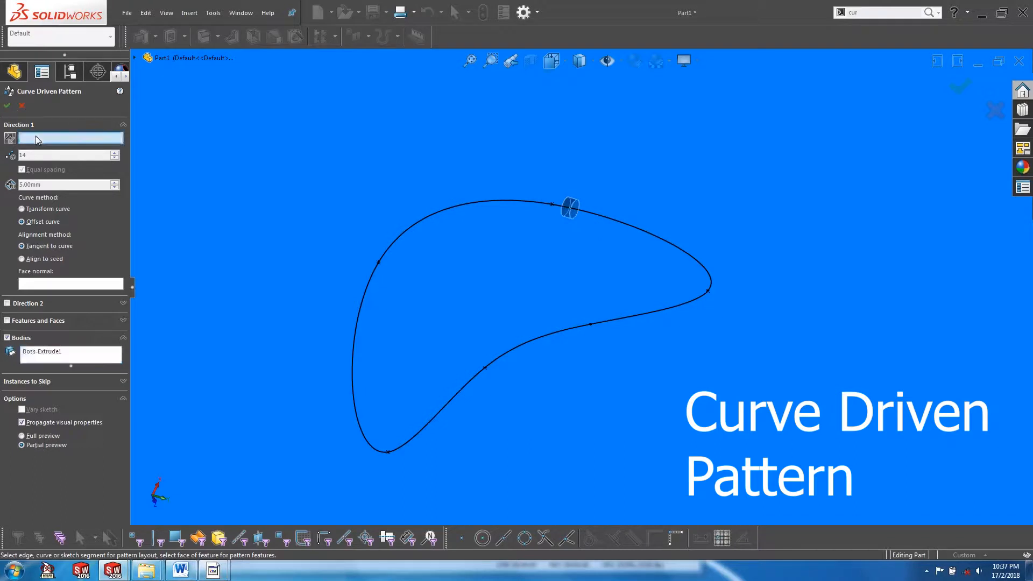
pyautogui.click(386, 257)
pyautogui.rightClick(368, 256)
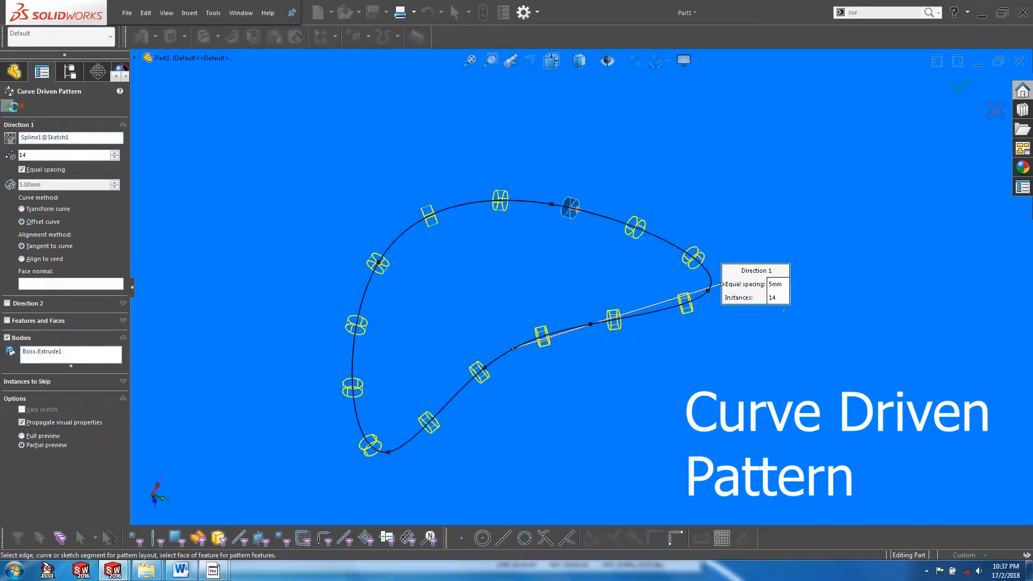
pyautogui.moveTo(494, 262); pyautogui.dragTo(579, 325, button='middle')
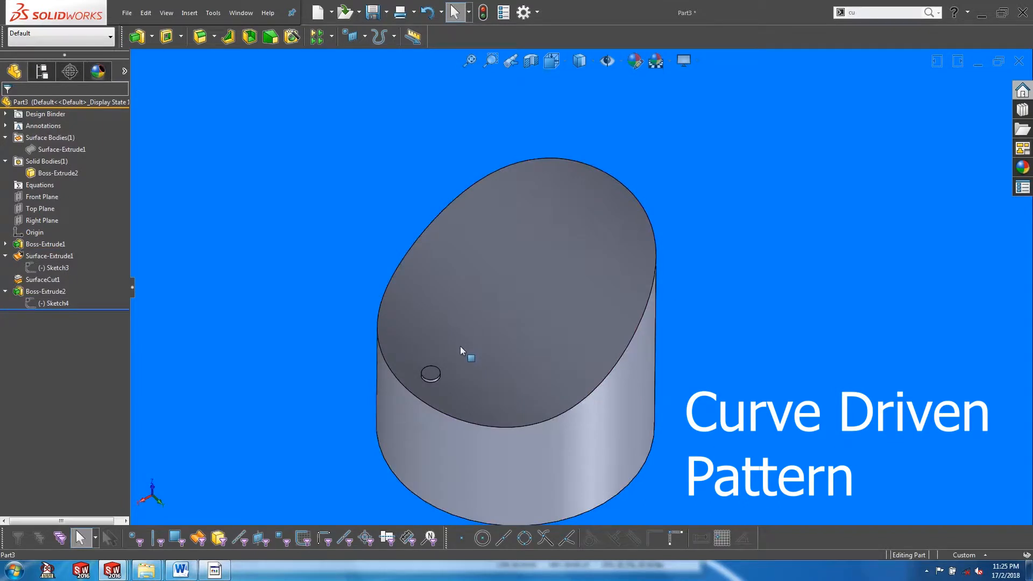
# Create a Curve Driven Pattern of Boss-Extrude2 along the slanted rim edge: 14 equally spaced instances, transform curve, tangent to curve, curved top face as normal
pyautogui.moveTo(476, 340); pyautogui.dragTo(467, 262, button='middle')
pyautogui.click(59, 150)
pyautogui.moveTo(350, 318); pyautogui.dragTo(347, 353, button='middle')
pyautogui.click(287, 285)
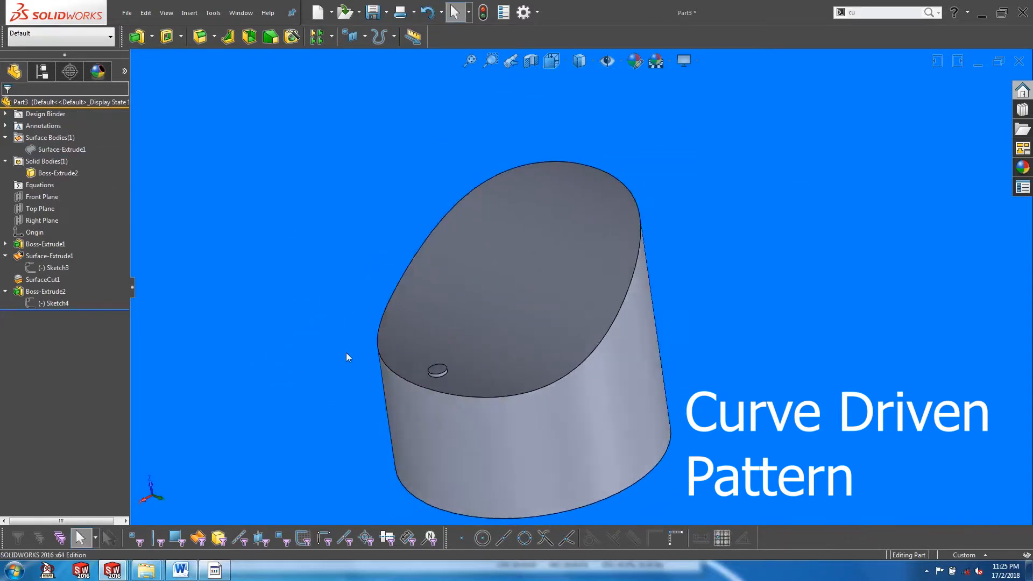
pyautogui.click(379, 319)
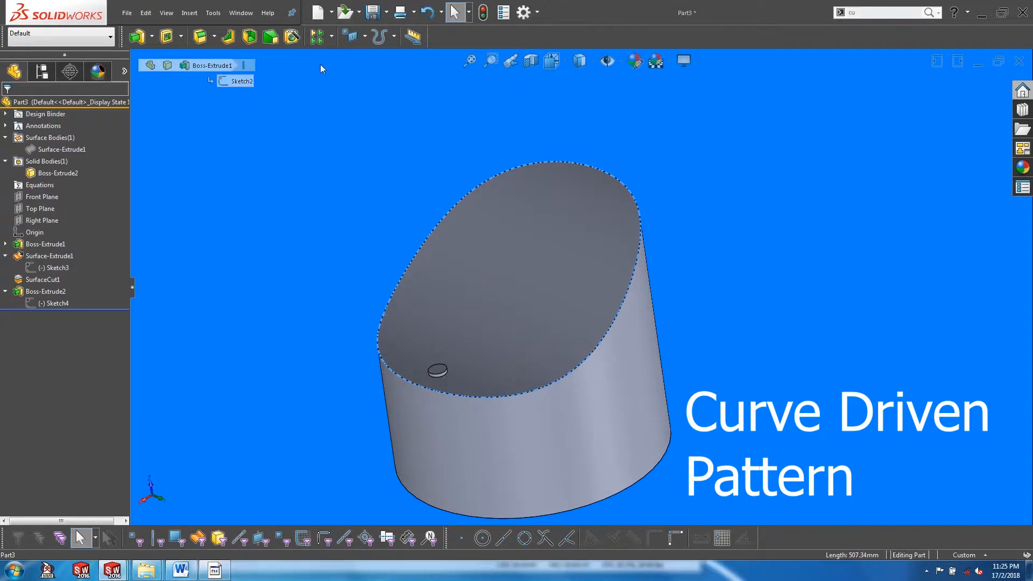
pyautogui.click(330, 38)
pyautogui.click(342, 93)
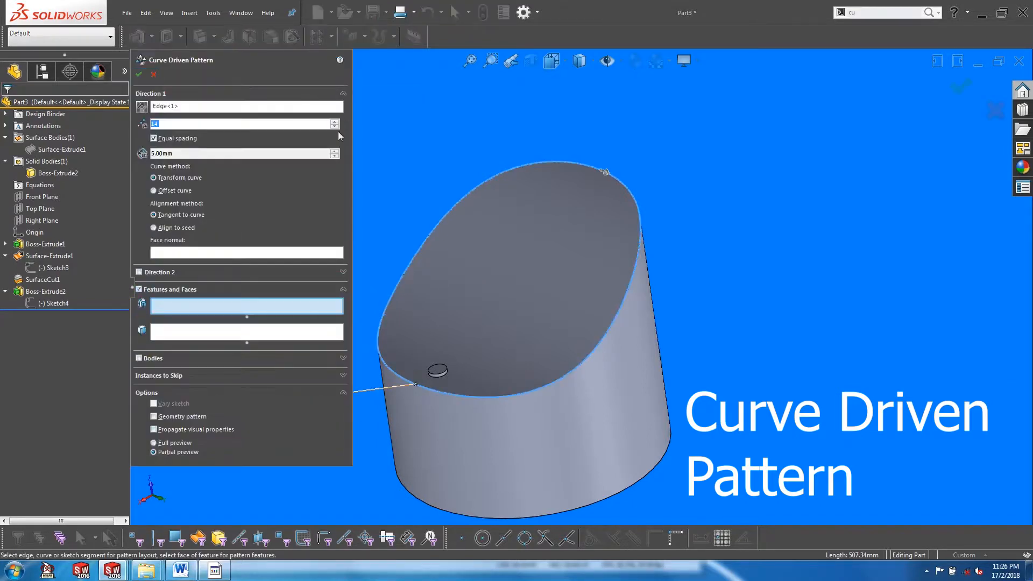
pyautogui.click(440, 372)
pyautogui.click(177, 253)
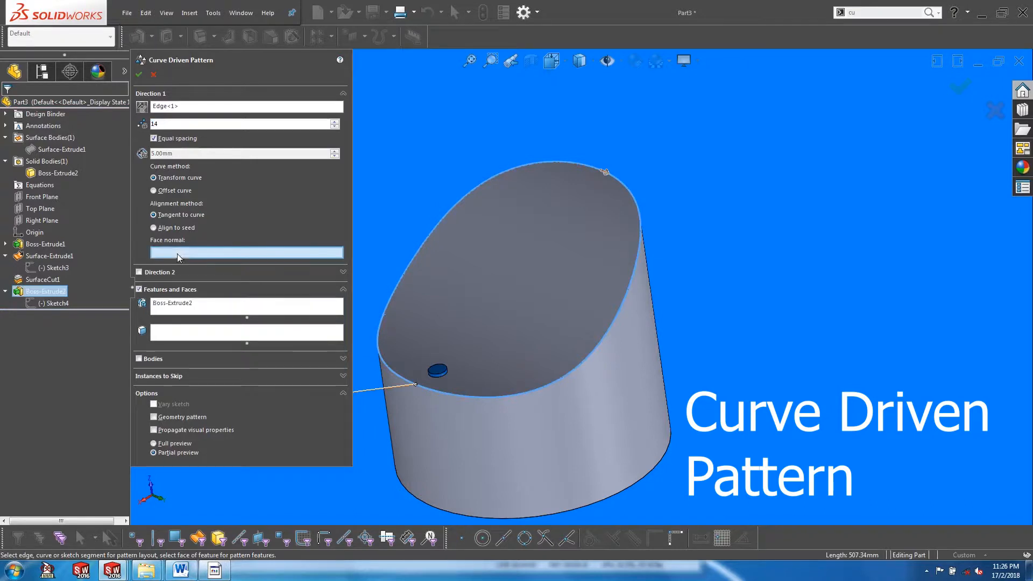
pyautogui.click(492, 274)
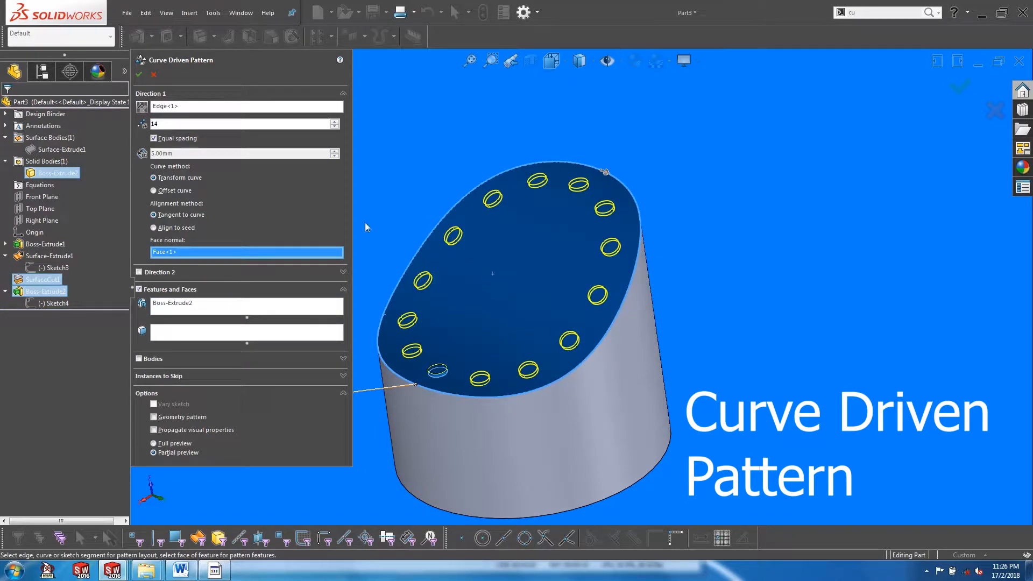
pyautogui.click(138, 74)
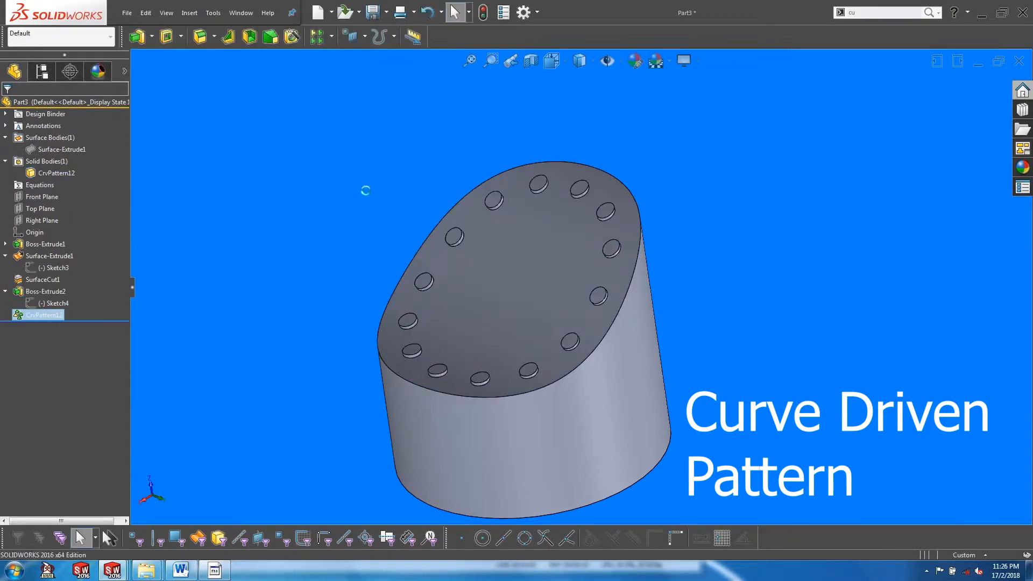
pyautogui.moveTo(376, 212); pyautogui.dragTo(446, 441, button='middle')
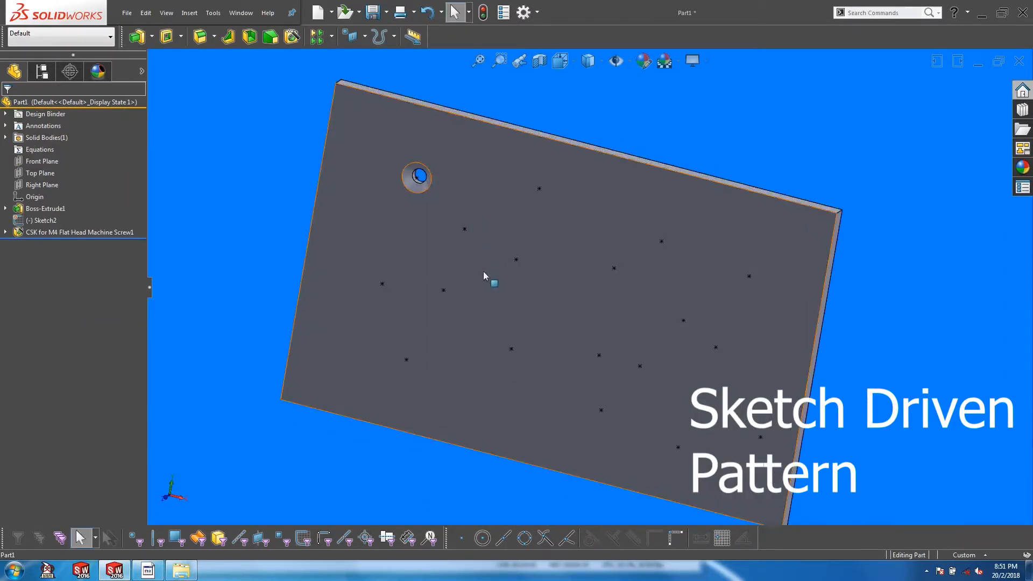
pyautogui.scroll(3, 483, 273)
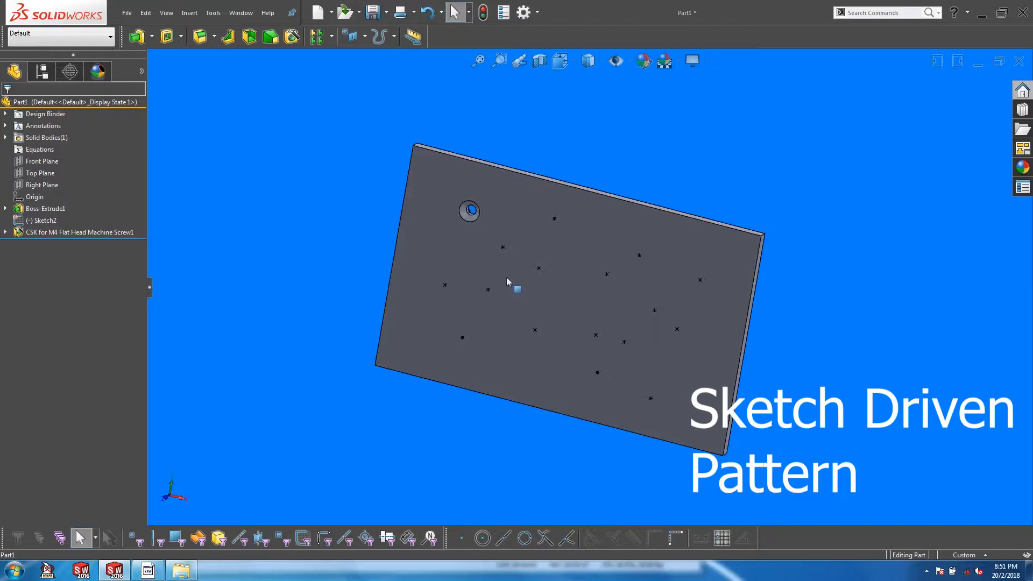
pyautogui.scroll(-1, 535, 261)
pyautogui.moveTo(537, 262); pyautogui.dragTo(544, 235, button='middle')
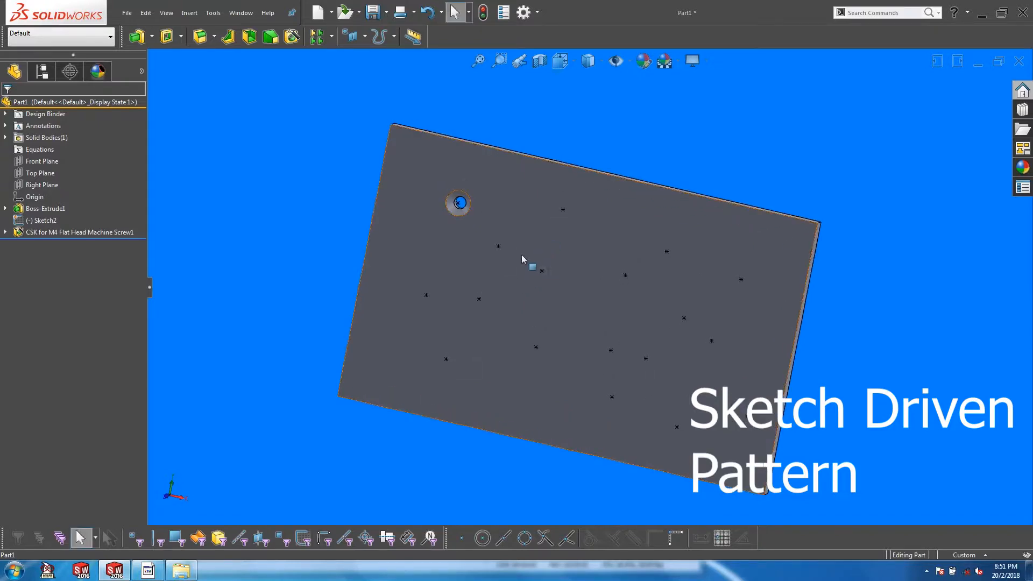
pyautogui.moveTo(523, 293); pyautogui.dragTo(530, 277, button='middle')
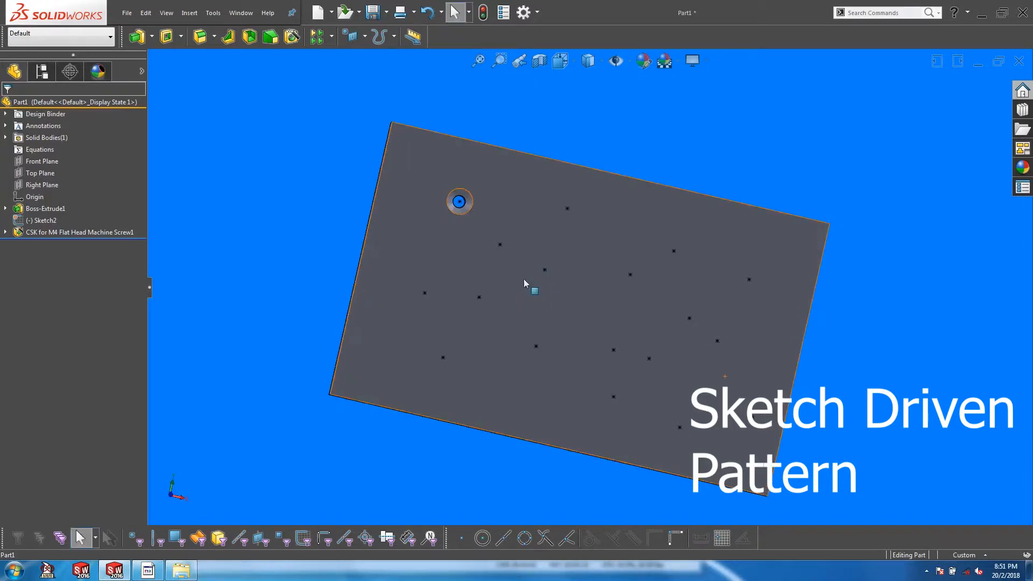
pyautogui.scroll(1, 260, 279)
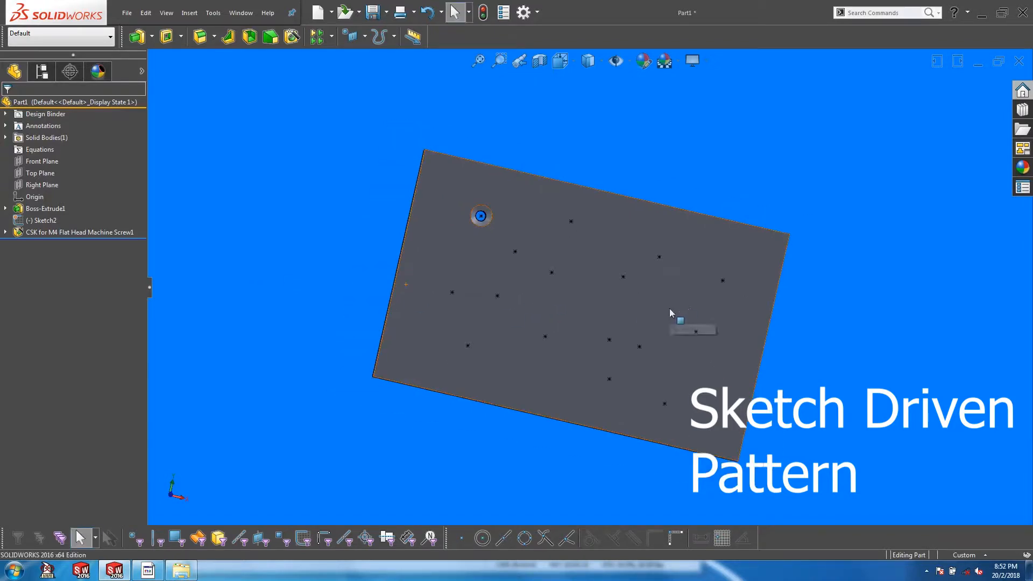
# Create a Sketch Driven Pattern of the M4 countersunk hole at Sketch2's points, with the centroid as reference point
pyautogui.scroll(-1, 716, 315)
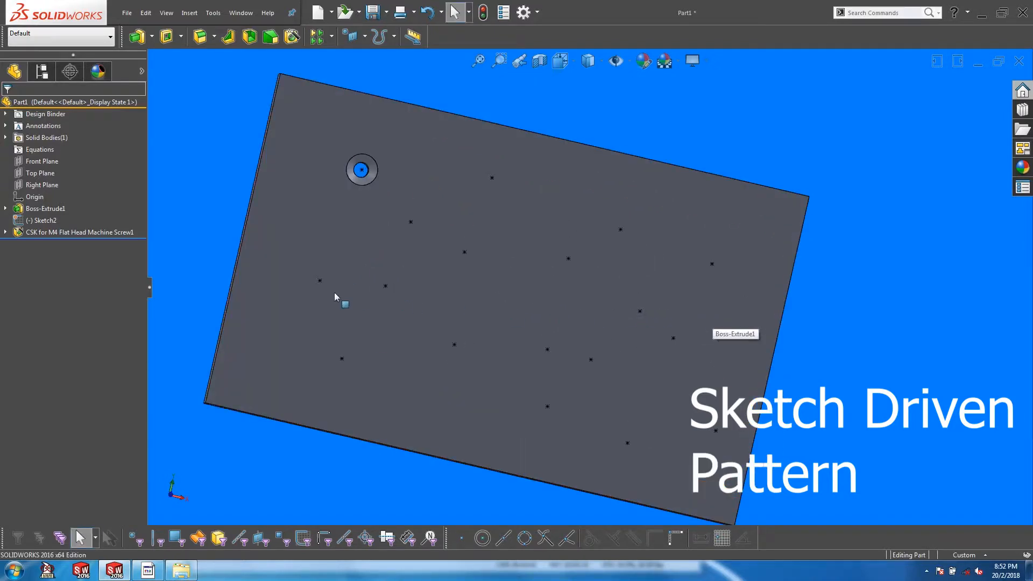
pyautogui.click(48, 233)
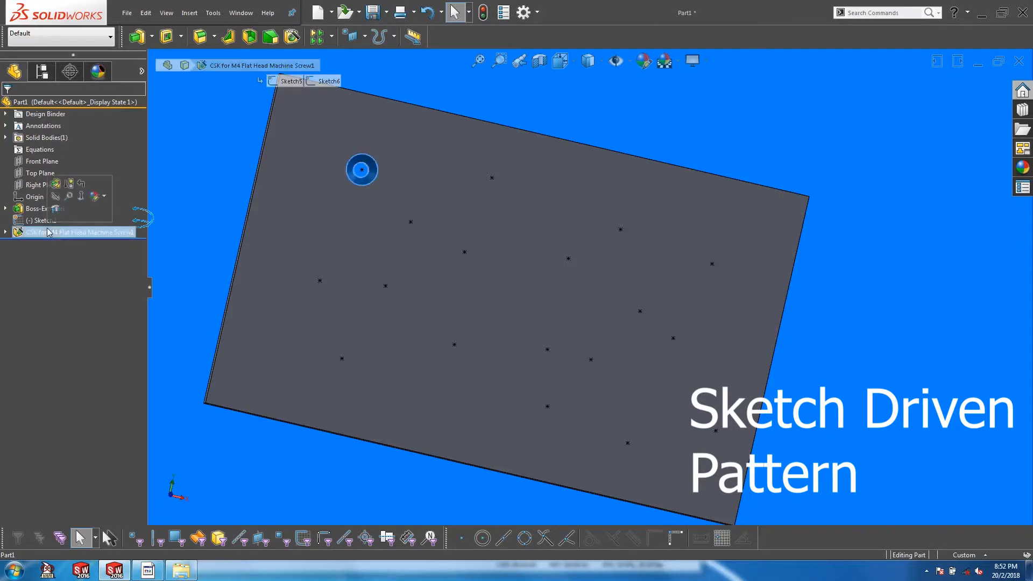
pyautogui.scroll(-2, 233, 204)
pyautogui.scroll(4, 508, 185)
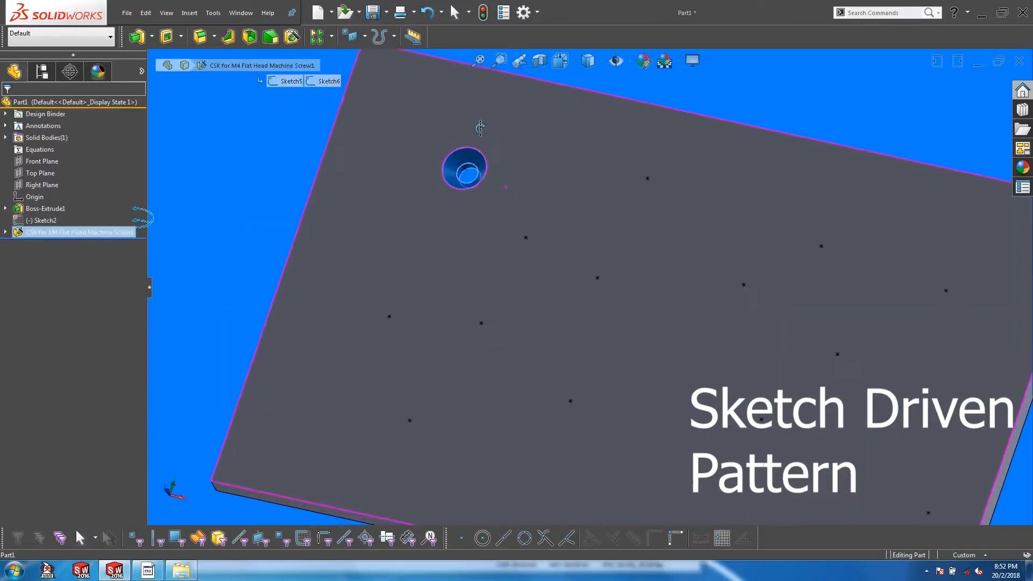
pyautogui.click(321, 215)
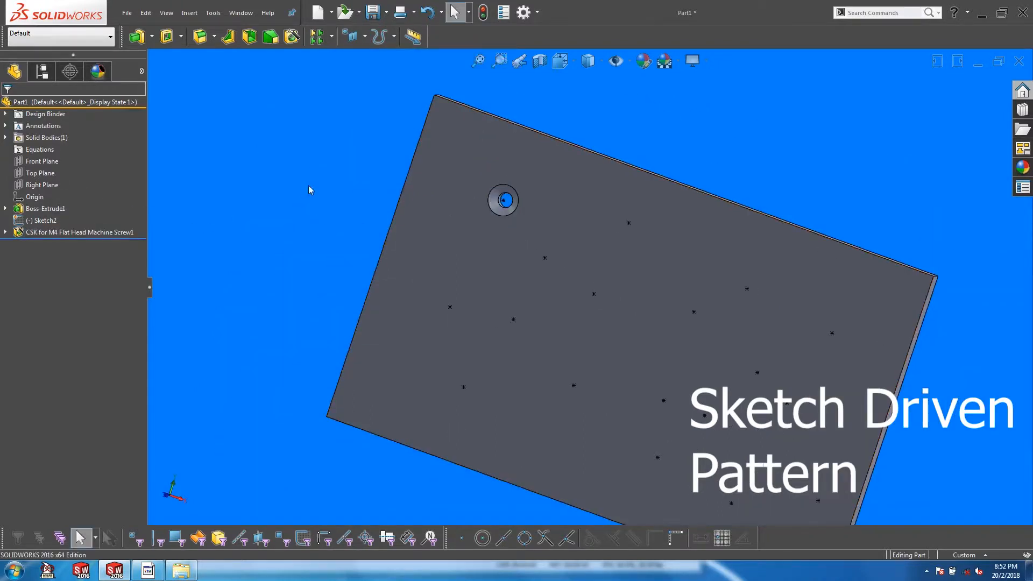
pyautogui.click(331, 36)
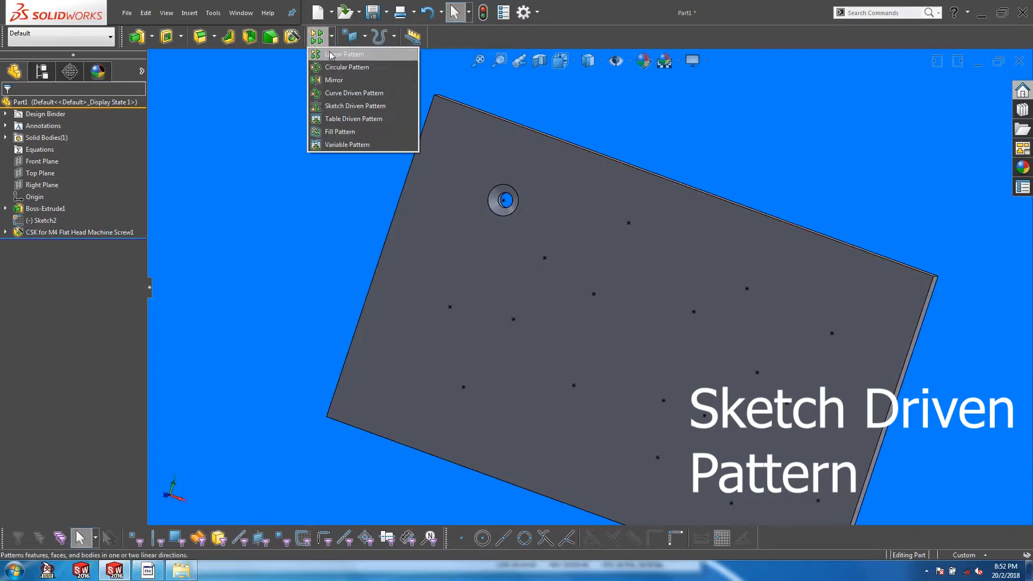
pyautogui.click(330, 107)
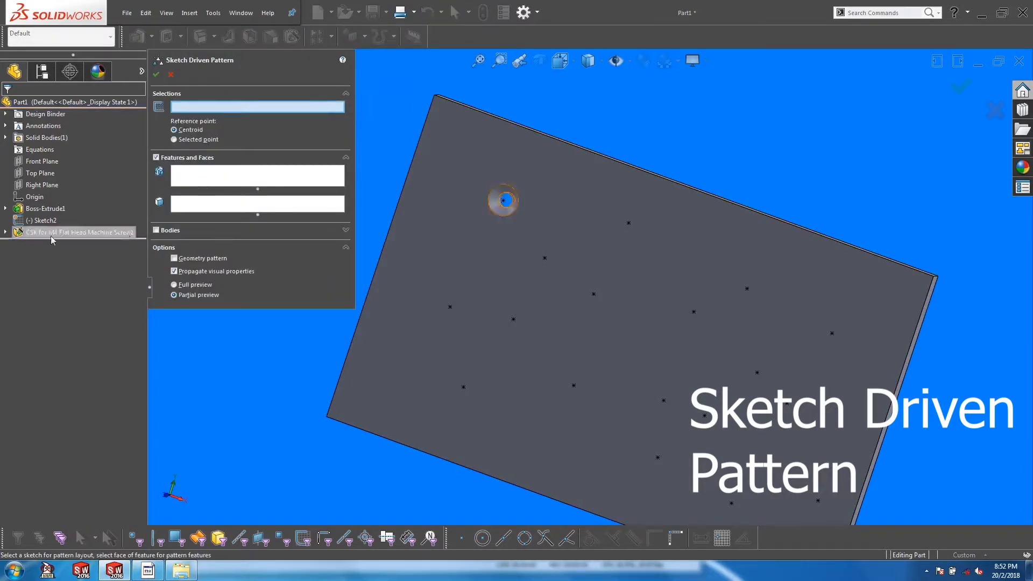
pyautogui.click(33, 220)
pyautogui.click(35, 233)
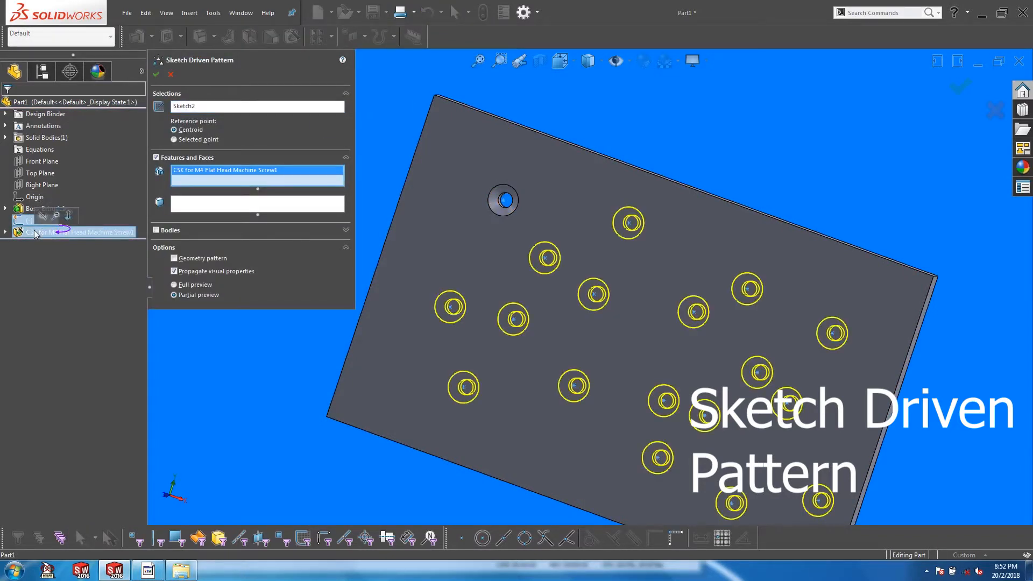
pyautogui.moveTo(553, 380); pyautogui.dragTo(691, 331, button='middle')
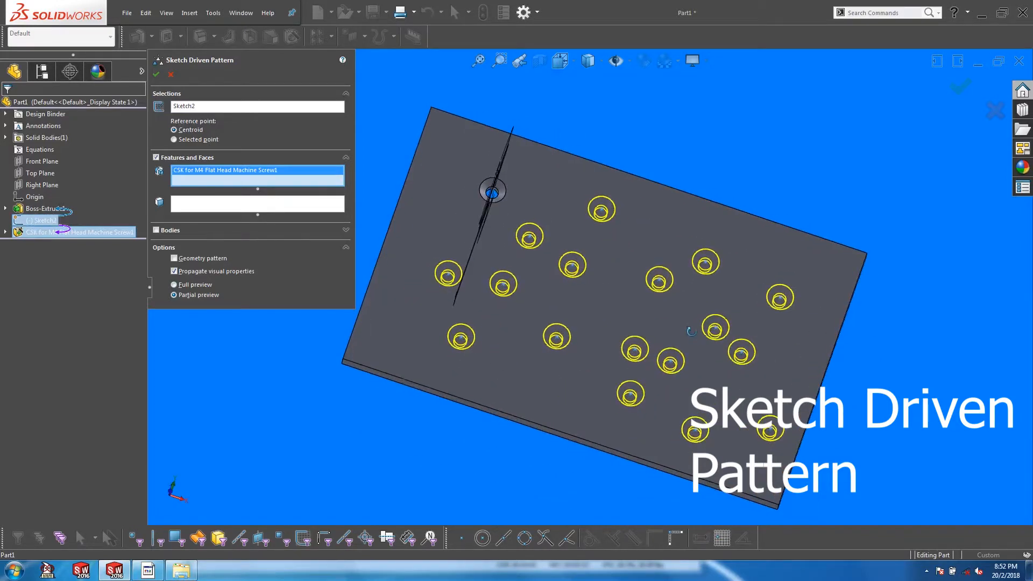
pyautogui.moveTo(528, 325); pyautogui.dragTo(546, 340, button='middle')
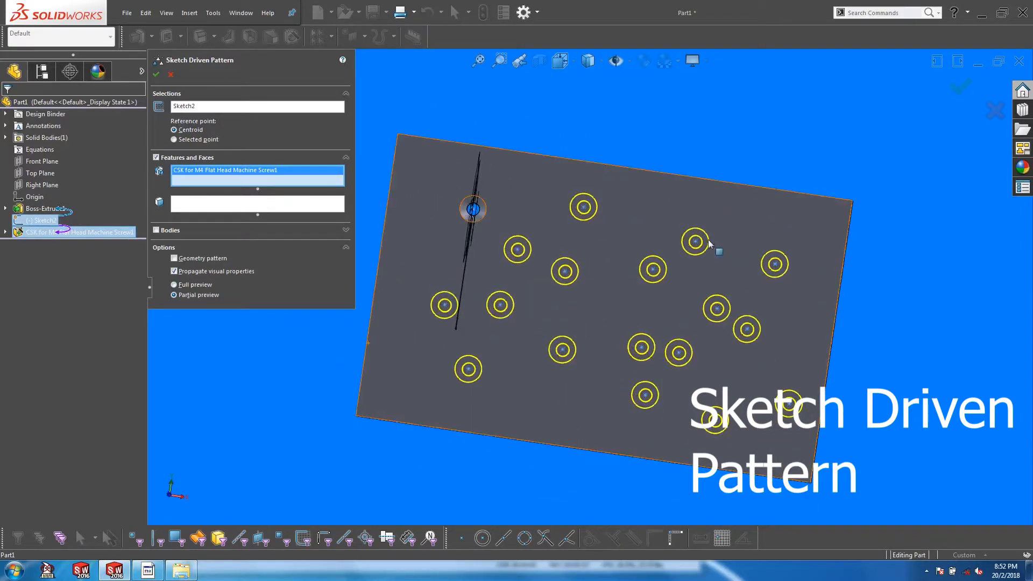
pyautogui.click(956, 93)
pyautogui.scroll(-2, 809, 350)
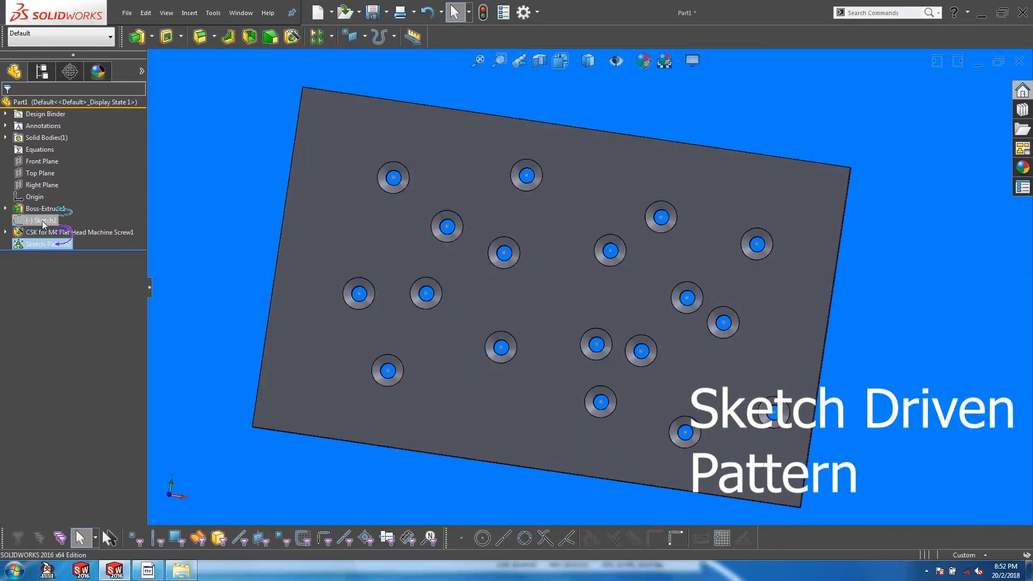
# Examine the patterned countersunk holes on the plate and highlight the driving sketch Sketch2
pyautogui.click(182, 236)
pyautogui.scroll(-1, 578, 280)
pyautogui.moveTo(540, 282); pyautogui.dragTo(547, 267, button='middle')
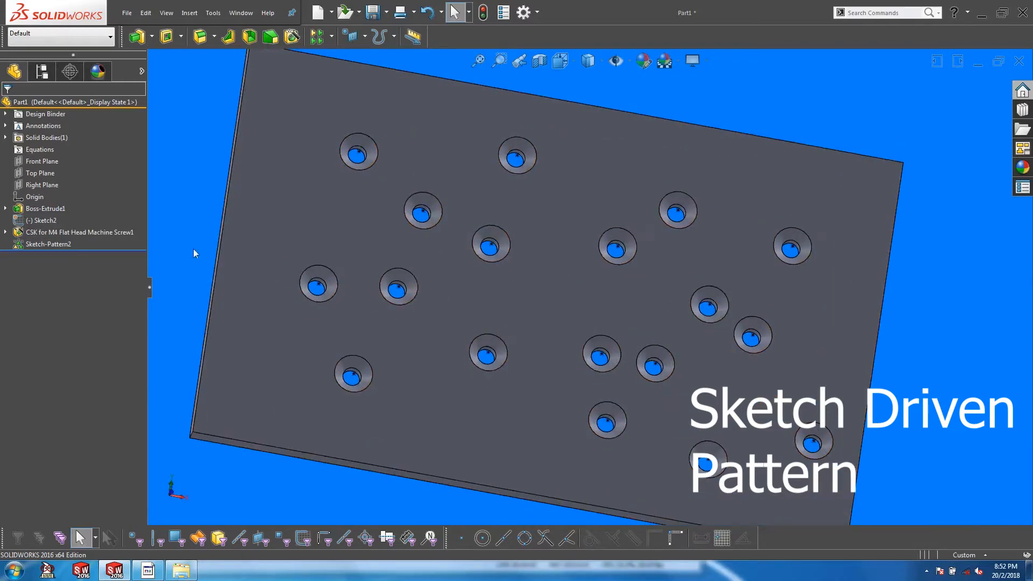
pyautogui.click(42, 220)
pyautogui.moveTo(350, 257); pyautogui.dragTo(332, 168, button='middle')
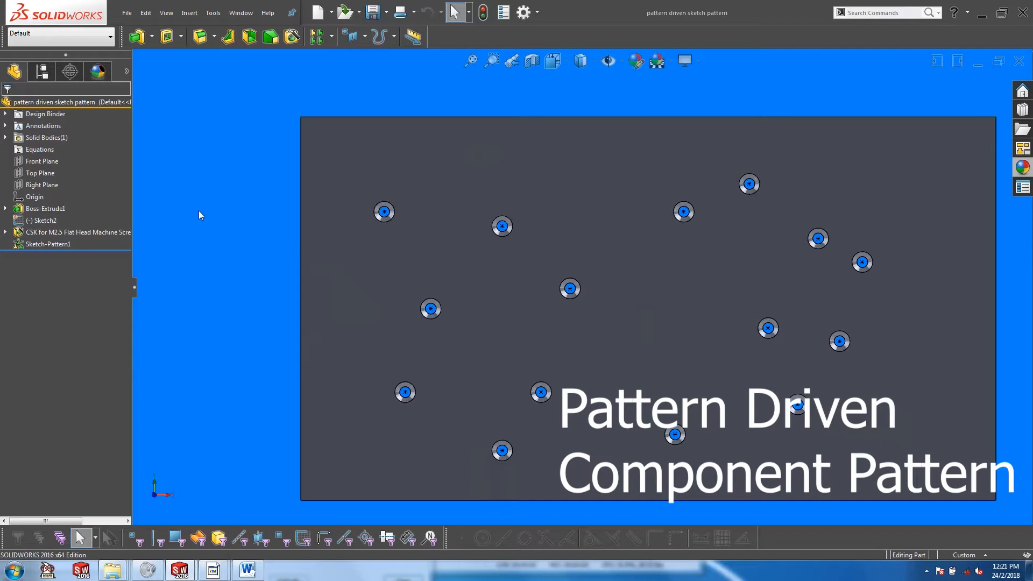
# Inspect the plate part's M2.5 countersunk holes, then switch to the Assem1 assembly and examine the flat head screw in the plate
pyautogui.scroll(2, 199, 211)
pyautogui.scroll(-2, 531, 267)
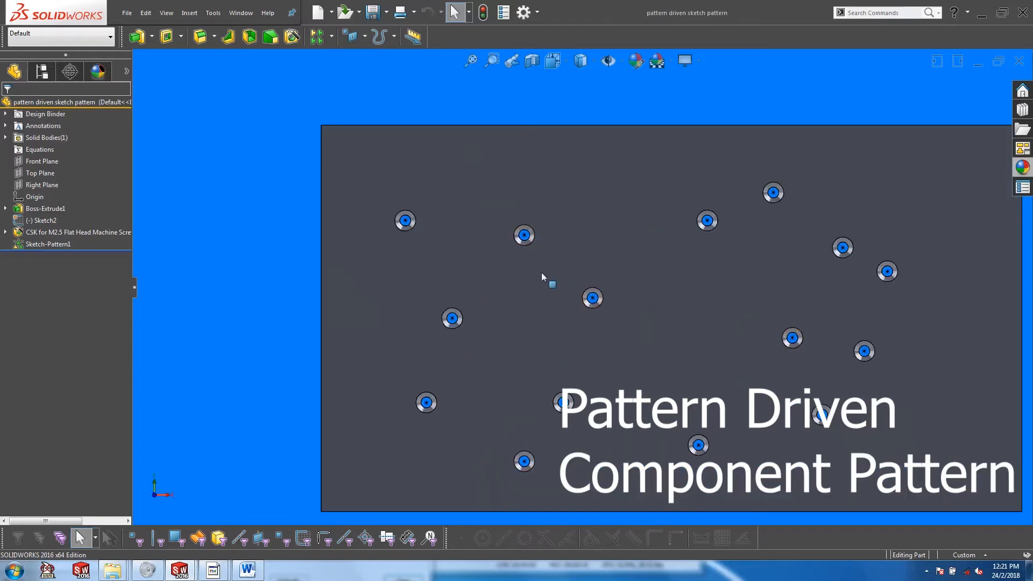
pyautogui.scroll(-1, 873, 315)
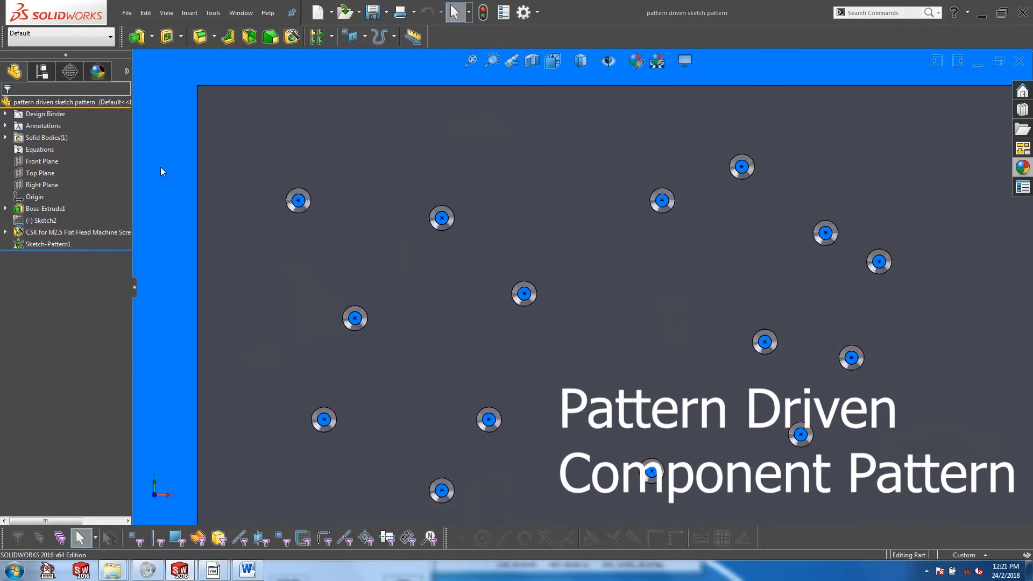
pyautogui.press('f')
pyautogui.hotkey('ctrl', 'Tab')
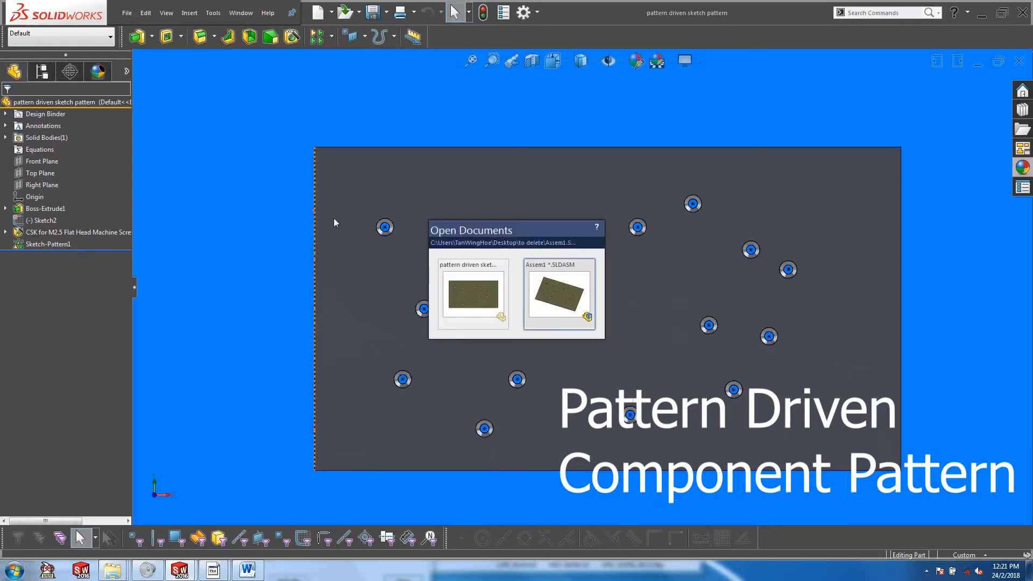
pyautogui.click(539, 287)
pyautogui.scroll(-6, 547, 296)
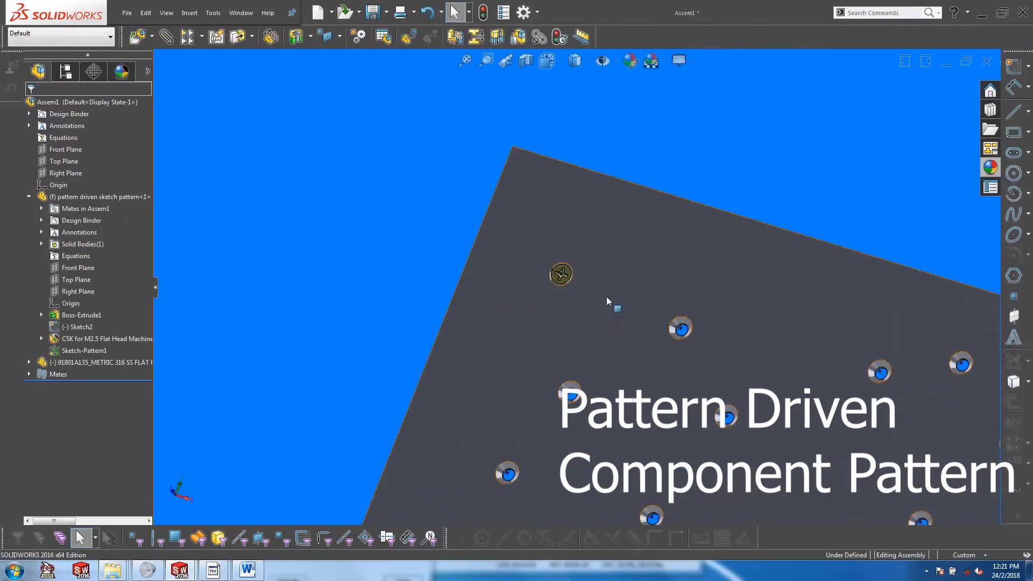
pyautogui.click(426, 249)
pyautogui.scroll(6, 440, 259)
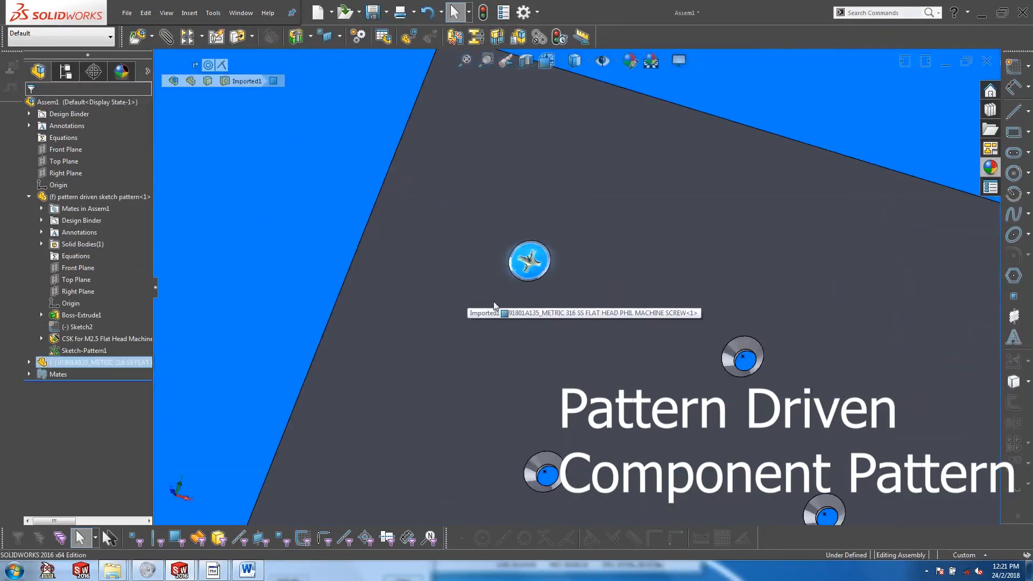
pyautogui.click(304, 239)
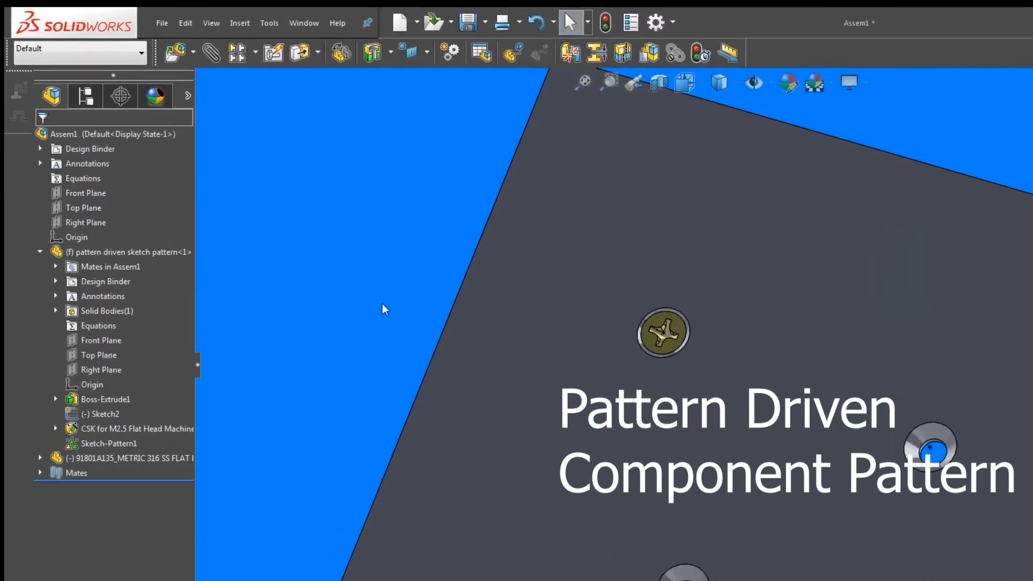
# Create a Pattern Driven Component Pattern of the 91801A135 flat head machine screw, driven by the plate's Sketch-Pattern1 feature
pyautogui.click(299, 65)
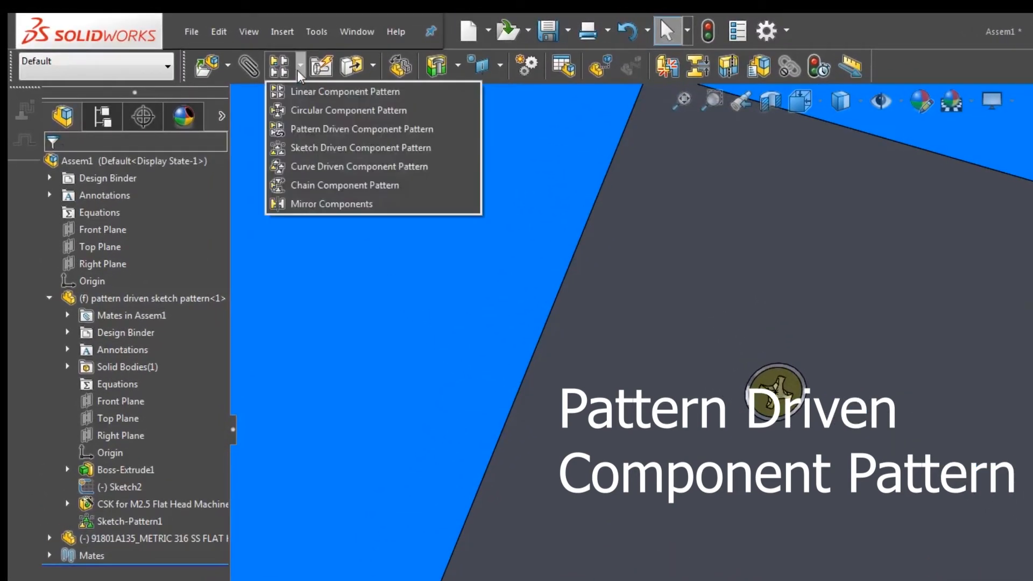
pyautogui.click(318, 129)
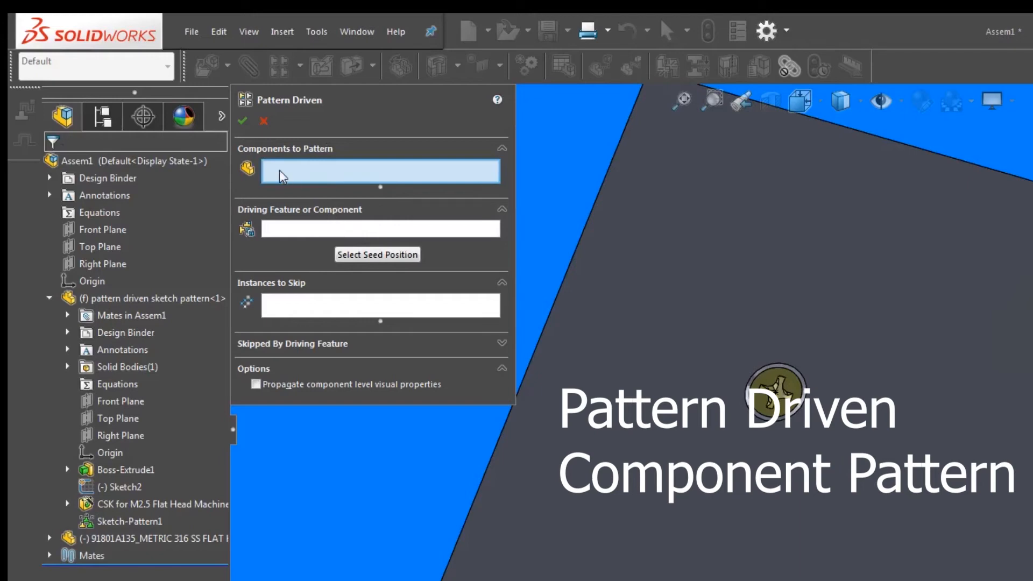
pyautogui.click(766, 409)
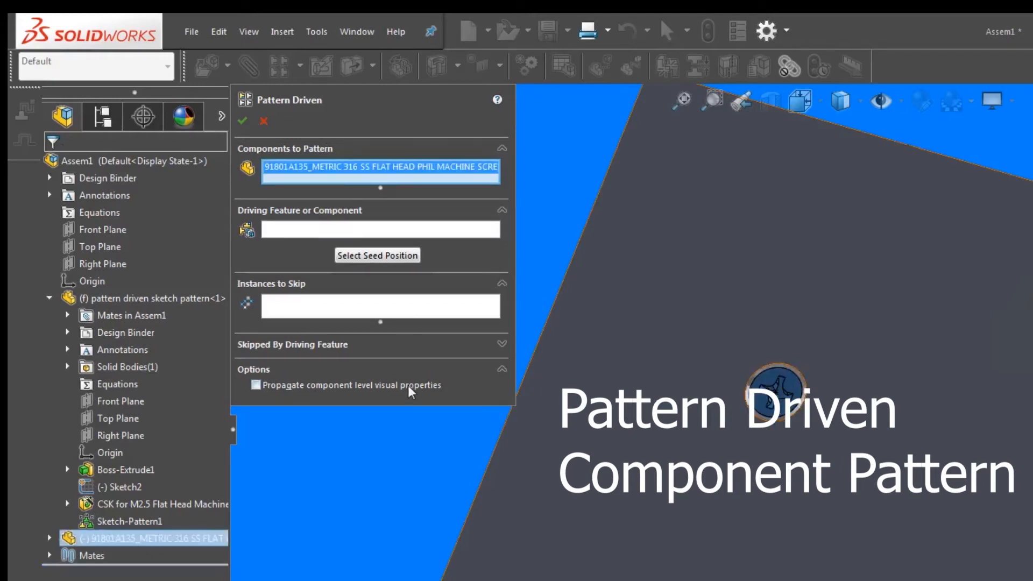
pyautogui.click(282, 234)
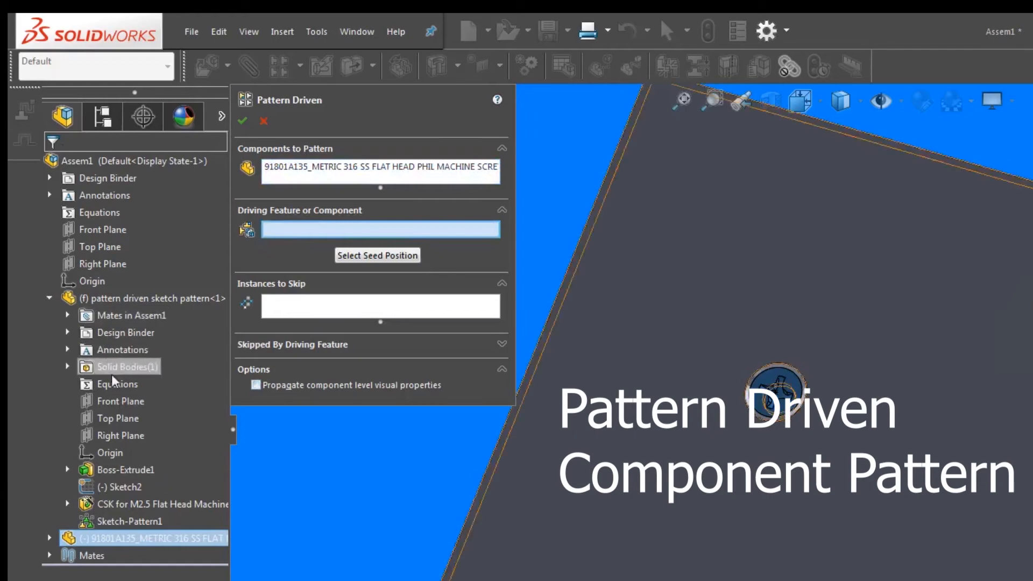
pyautogui.click(119, 522)
pyautogui.scroll(6, 861, 446)
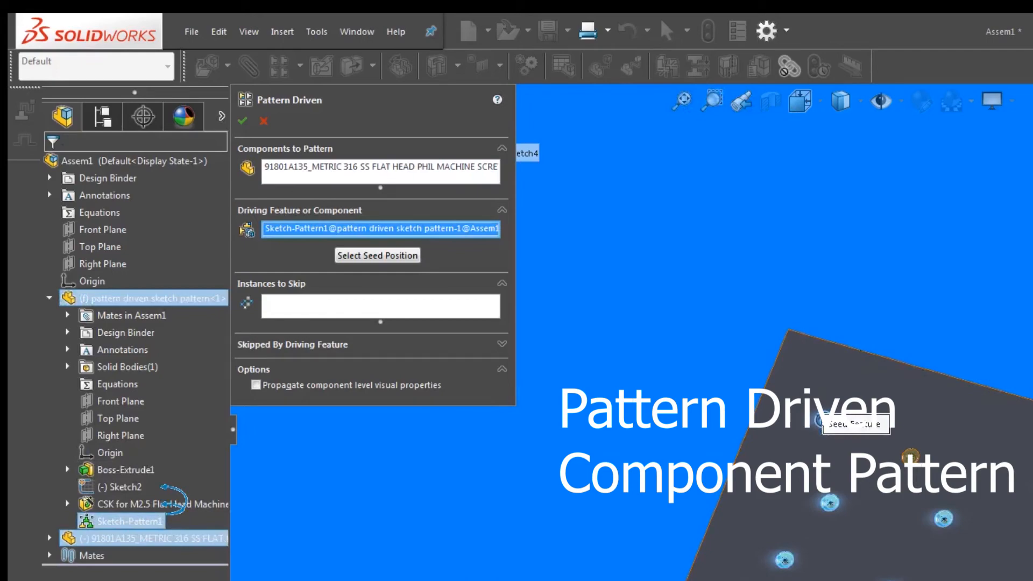
pyautogui.scroll(-2, 941, 511)
pyautogui.moveTo(941, 511); pyautogui.dragTo(925, 452, button='middle')
pyautogui.click(243, 122)
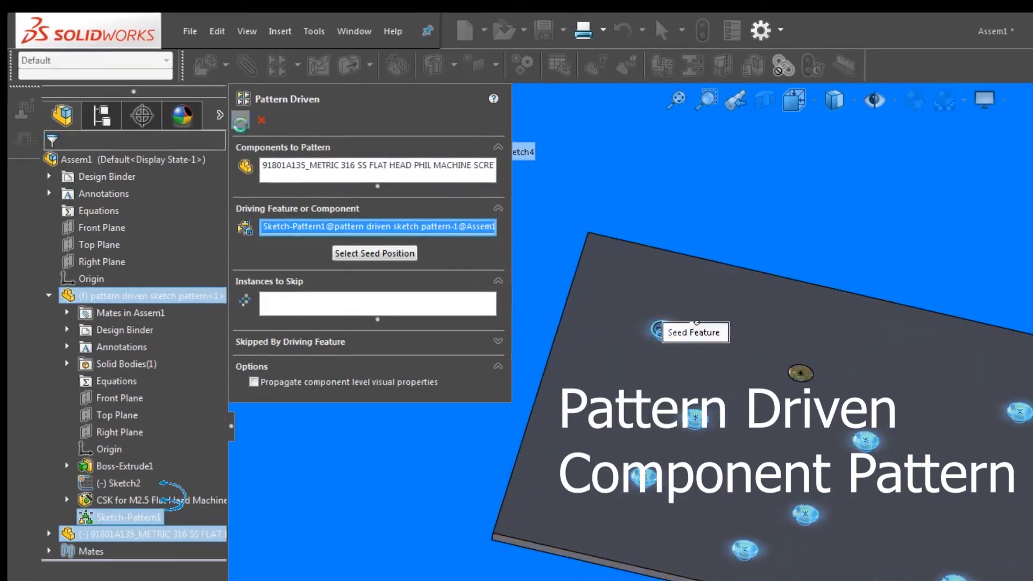
# Inspect the patterned machine screws across the plate from several angles
pyautogui.scroll(-2, 784, 426)
pyautogui.moveTo(760, 419); pyautogui.dragTo(730, 453, button='middle')
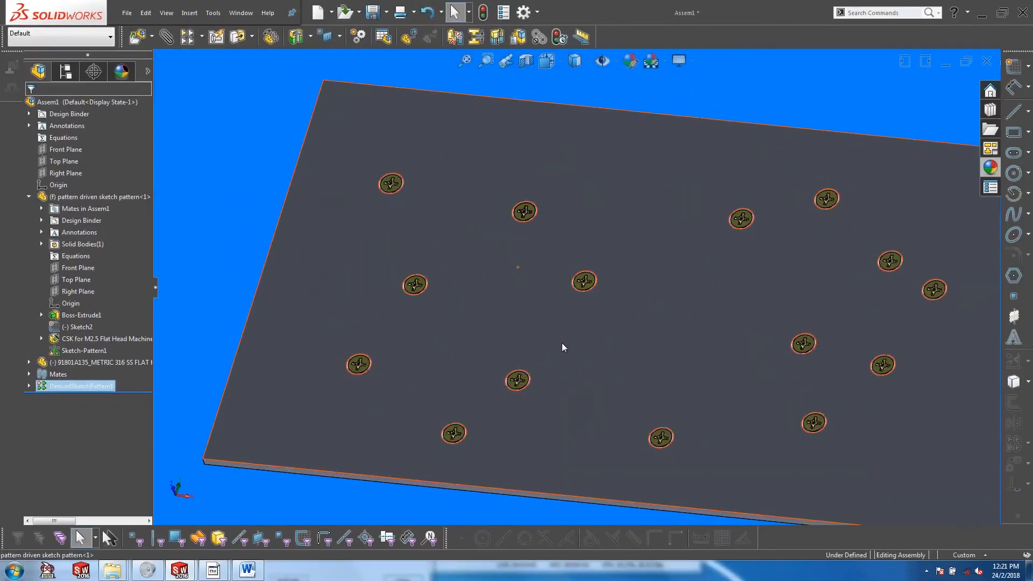
pyautogui.scroll(2, 736, 453)
pyautogui.moveTo(568, 349); pyautogui.dragTo(467, 262, button='middle')
pyautogui.scroll(2, 648, 298)
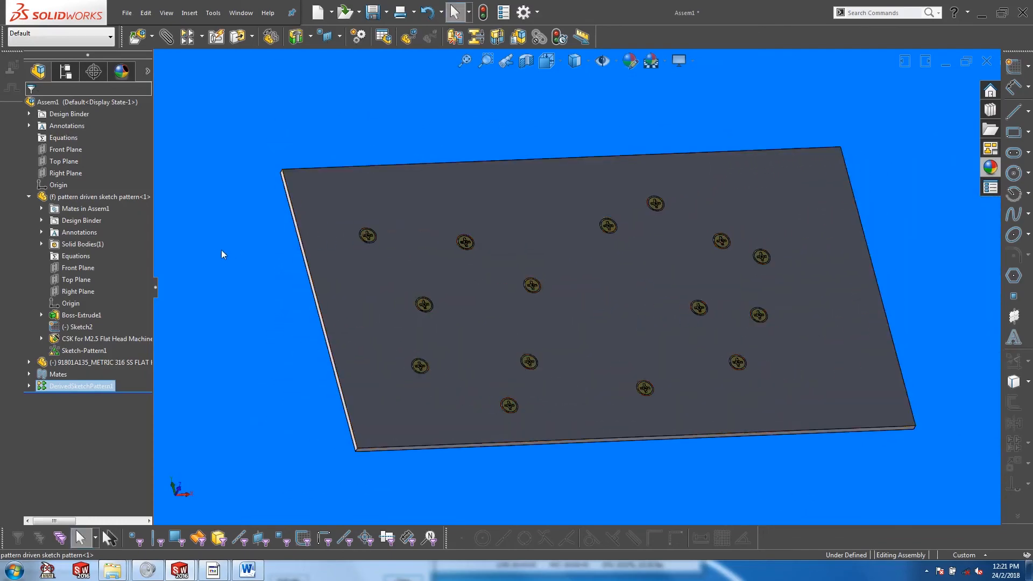